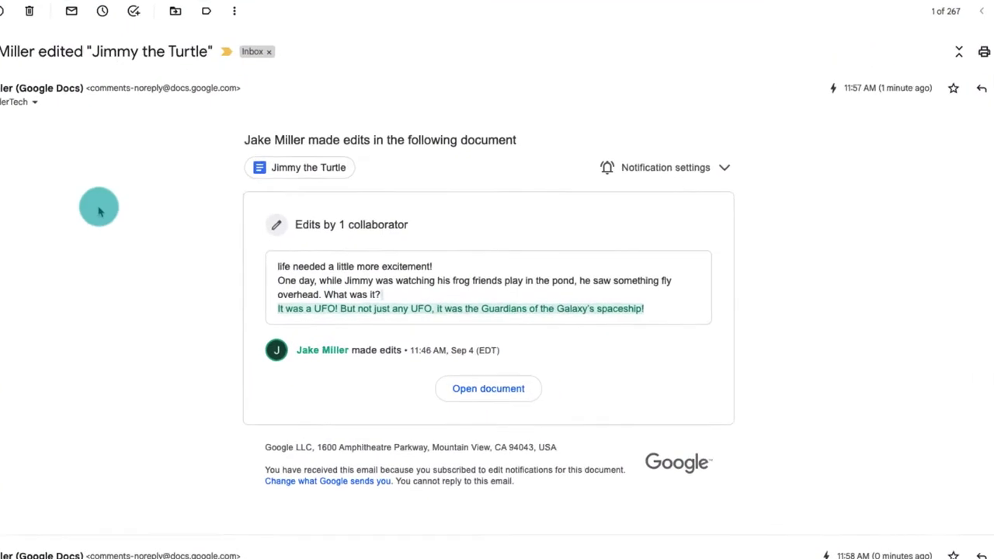
Read through the e-mail notifications about the edits made in the Jimmy the Turtle document.
scroll(502, 314, "down", 8)
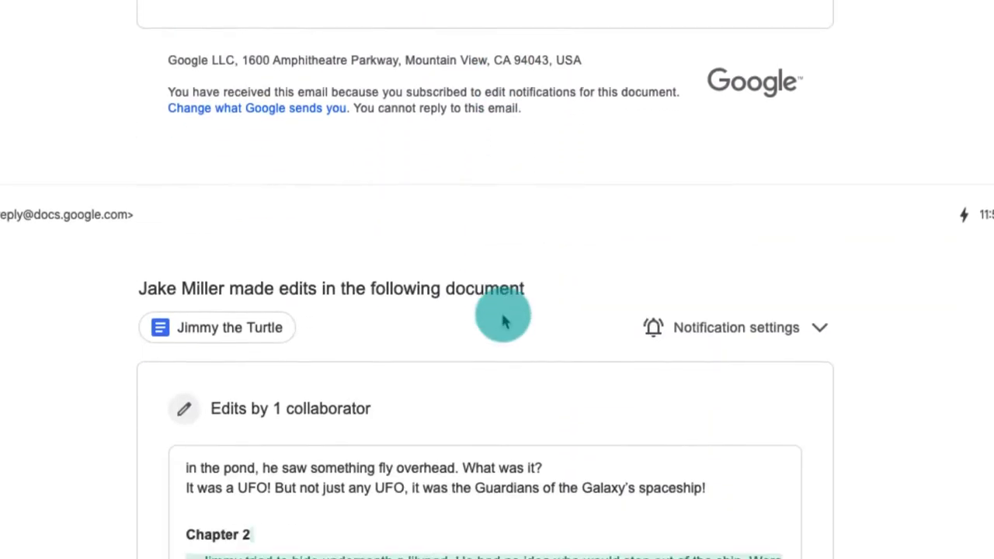
scroll(503, 321, "down", 1)
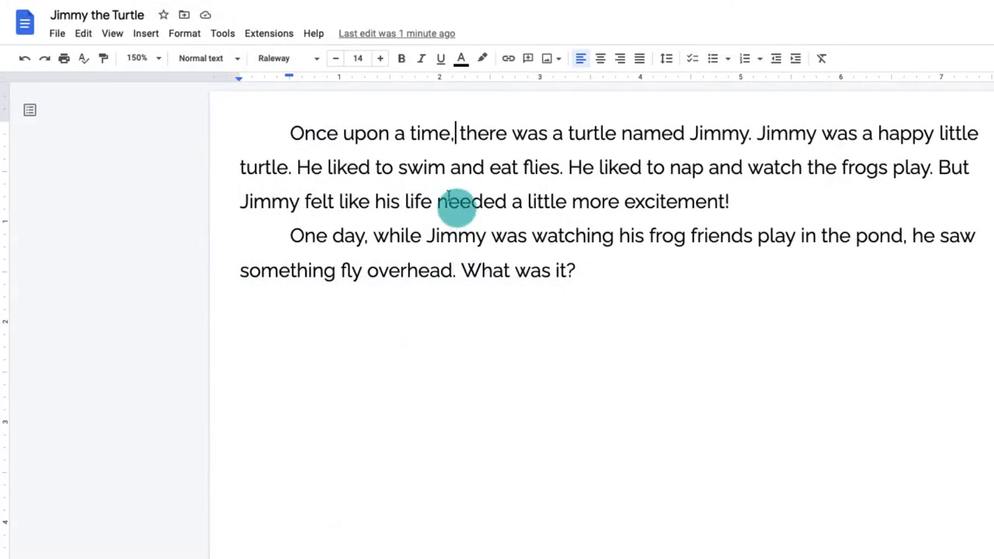
In the Jimmy the Turtle document in Google Docs, set notifications to all comments and to added or removed content.
left_click(225, 34)
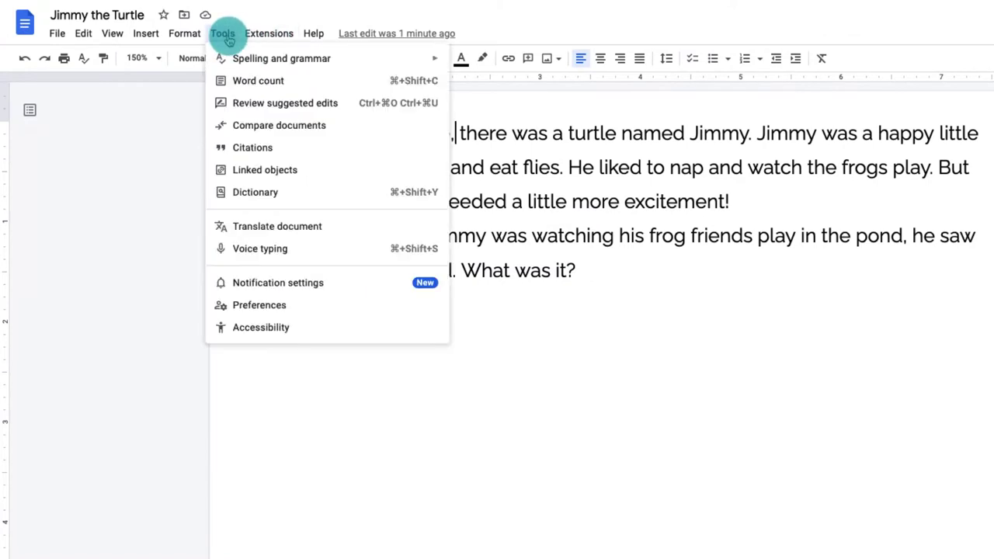
left_click(321, 284)
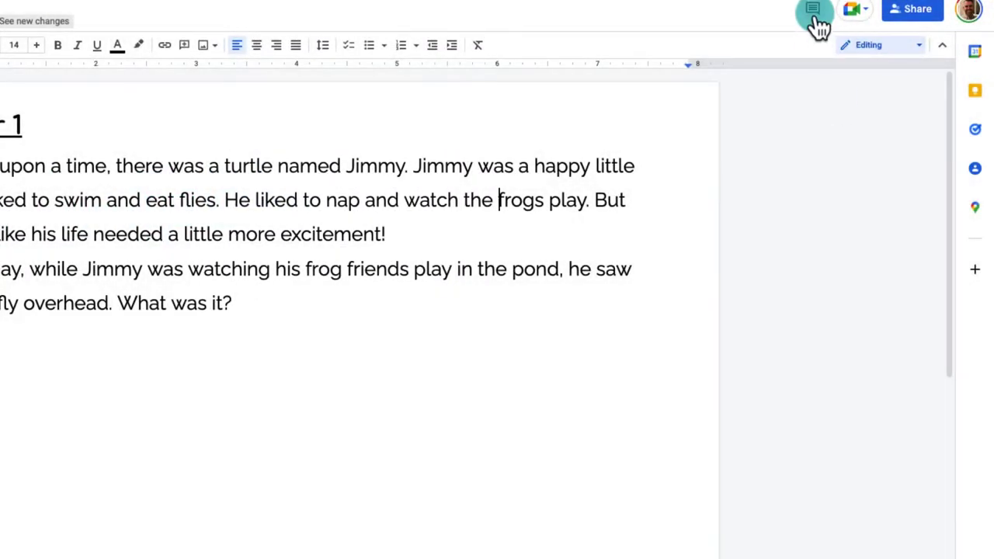
left_click(813, 14)
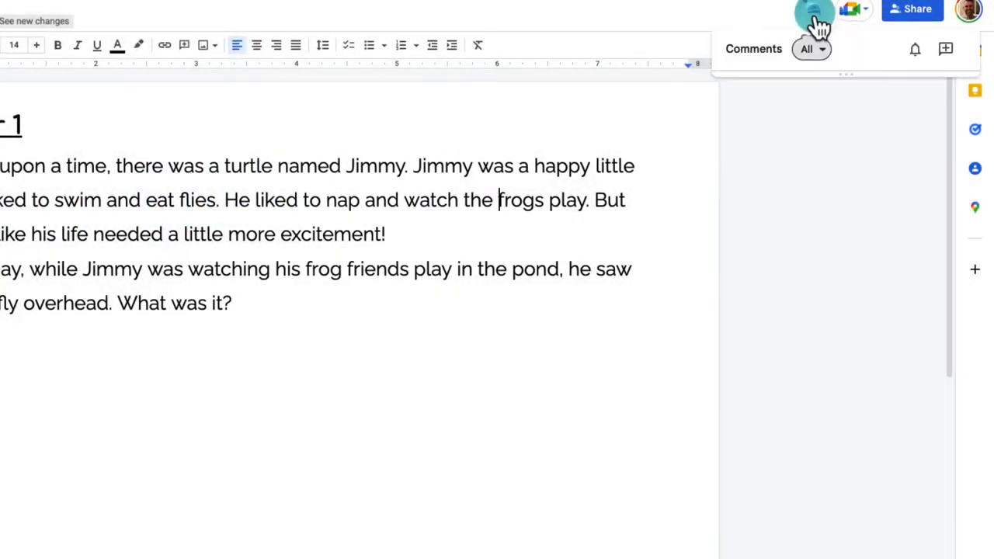
left_click(916, 48)
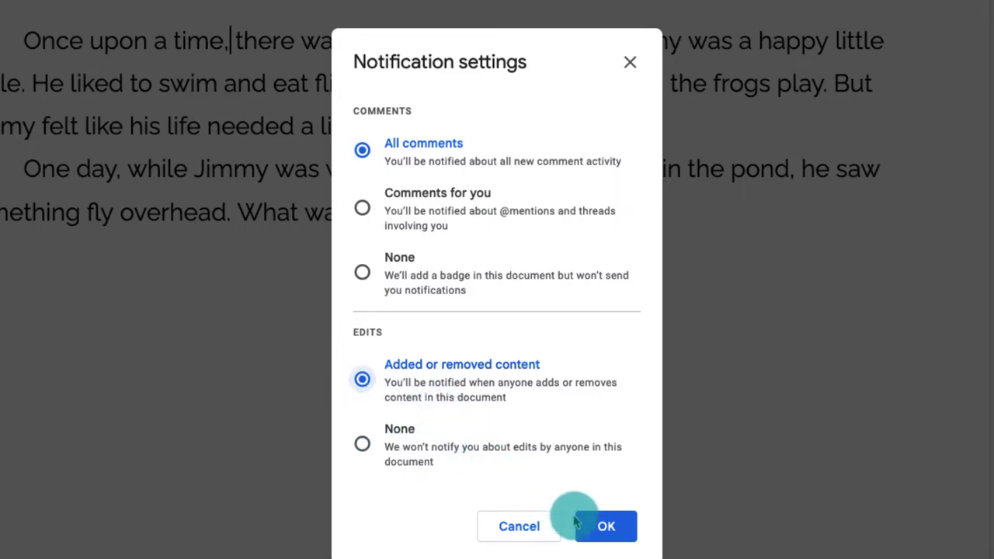
left_click(590, 526)
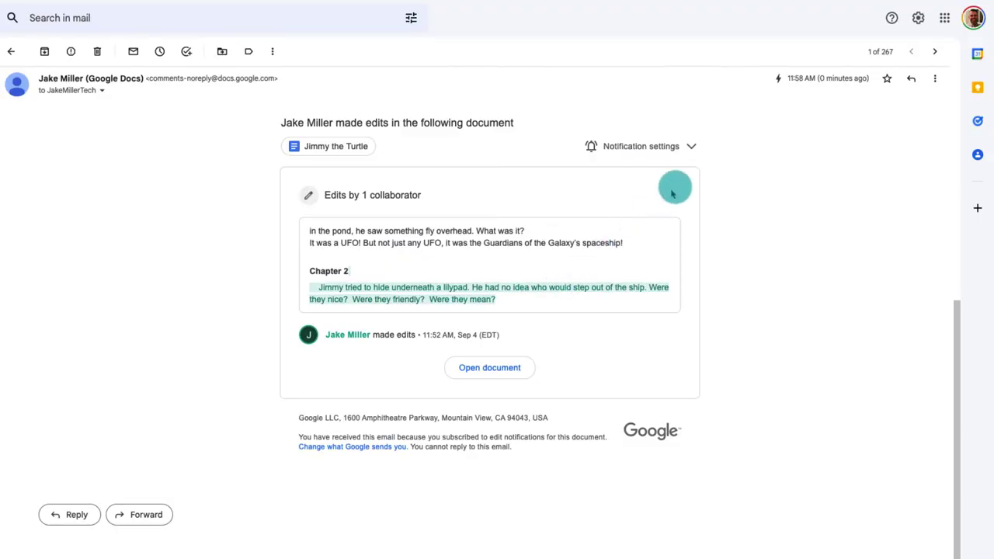
In the Gmail notification, expand the notification settings and check the available comments and edits options.
left_click(691, 146)
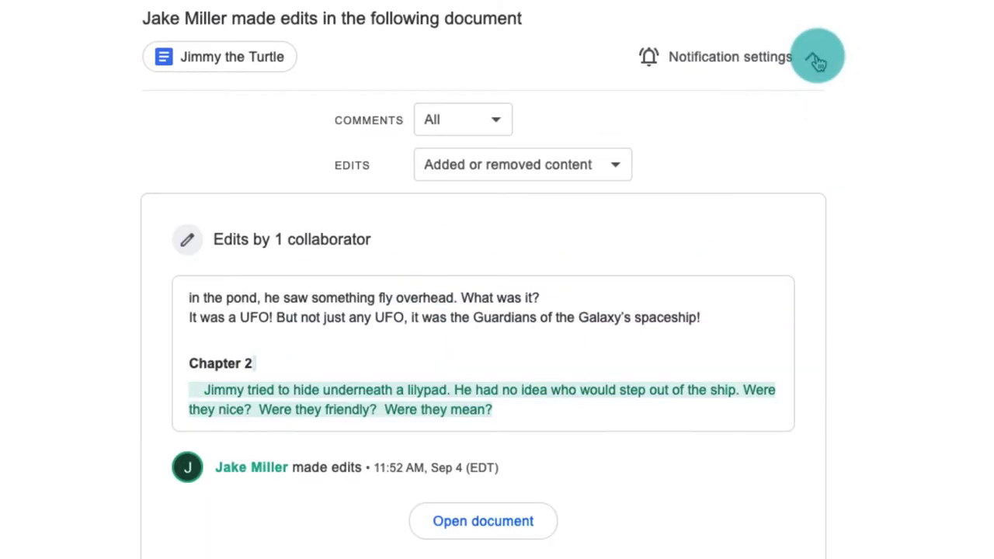
left_click(469, 121)
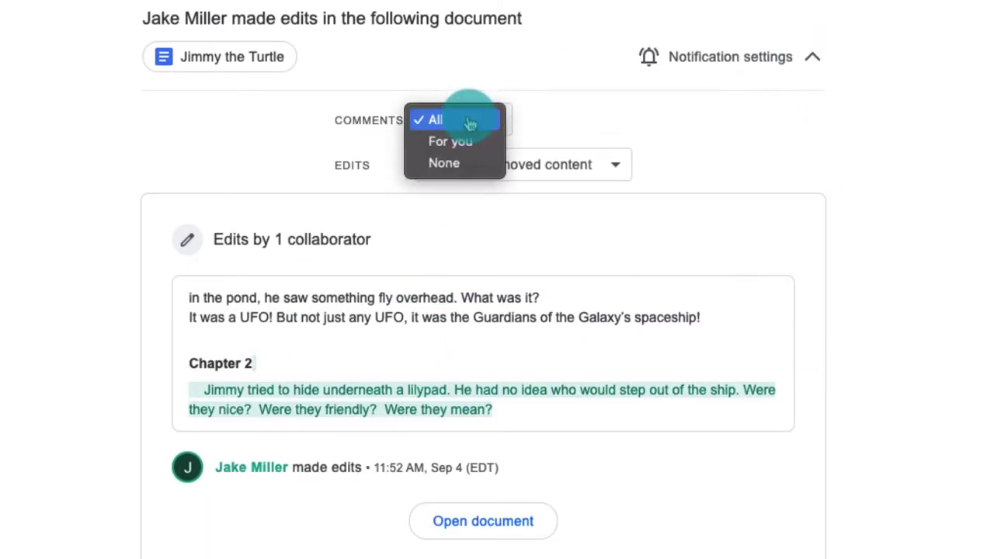
left_click(587, 175)
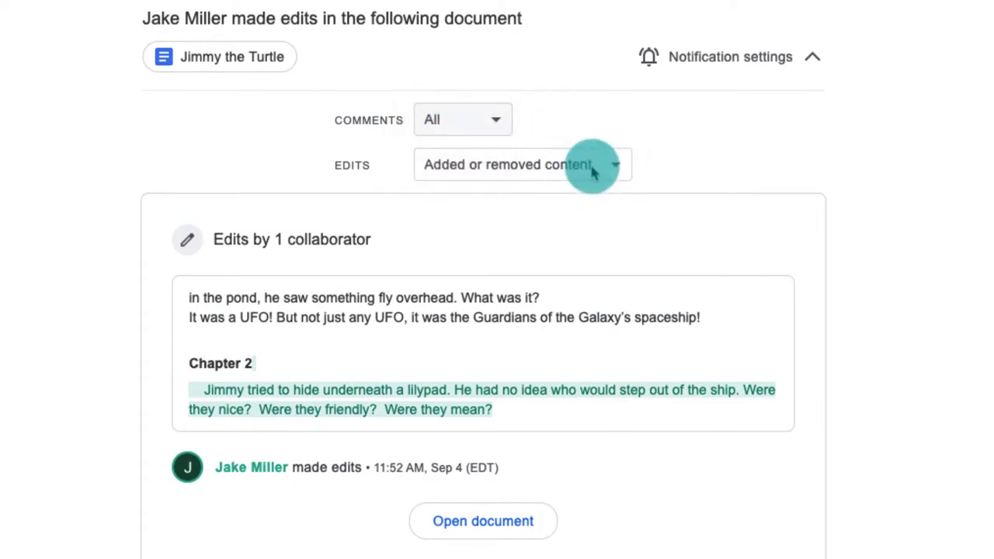
left_click(592, 172)
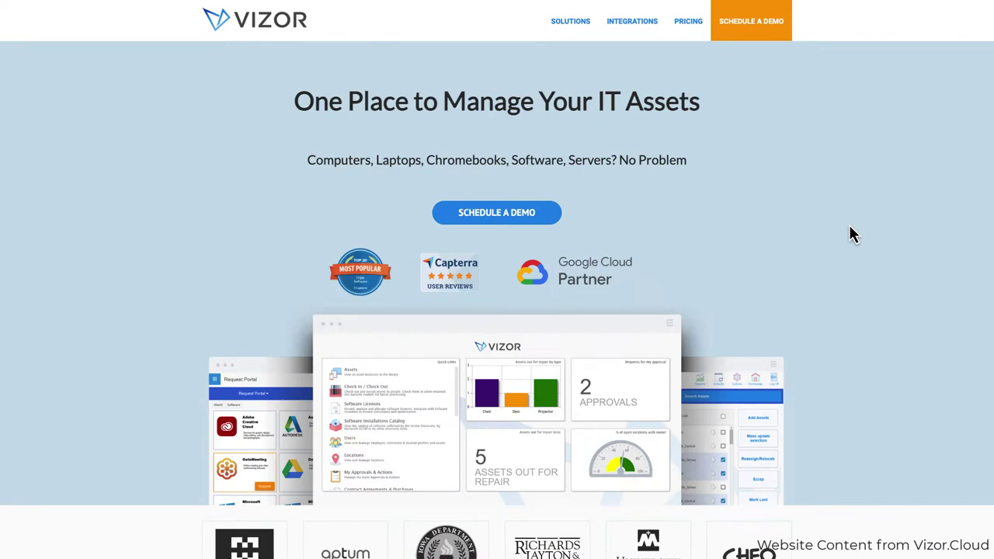
On the VIZOR website's home page, review the product sections from Chromebook Management through ITIL Service Desk to the deployment options and homepage demo.
scroll(850, 228, "down", 2)
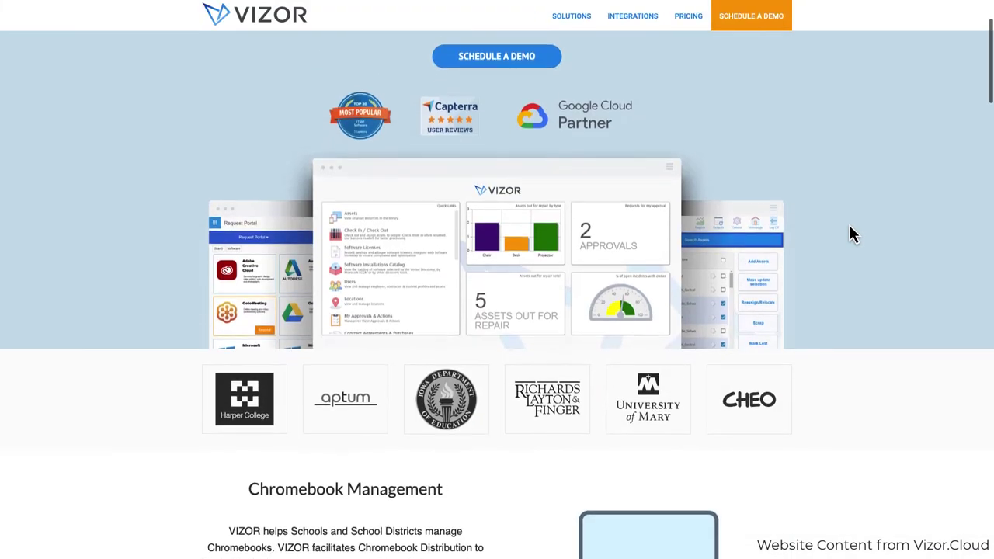
scroll(850, 227, "down", 2)
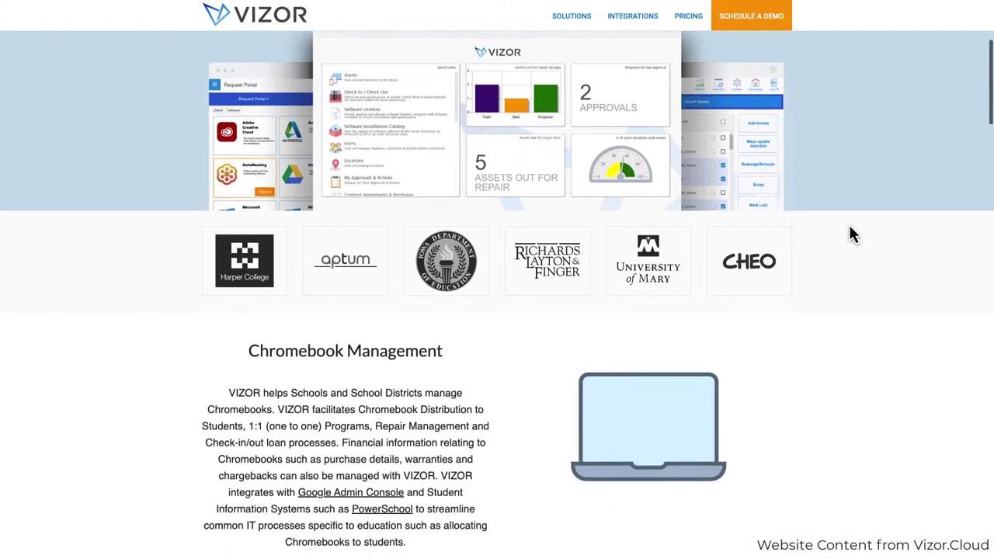
scroll(850, 227, "down", 2)
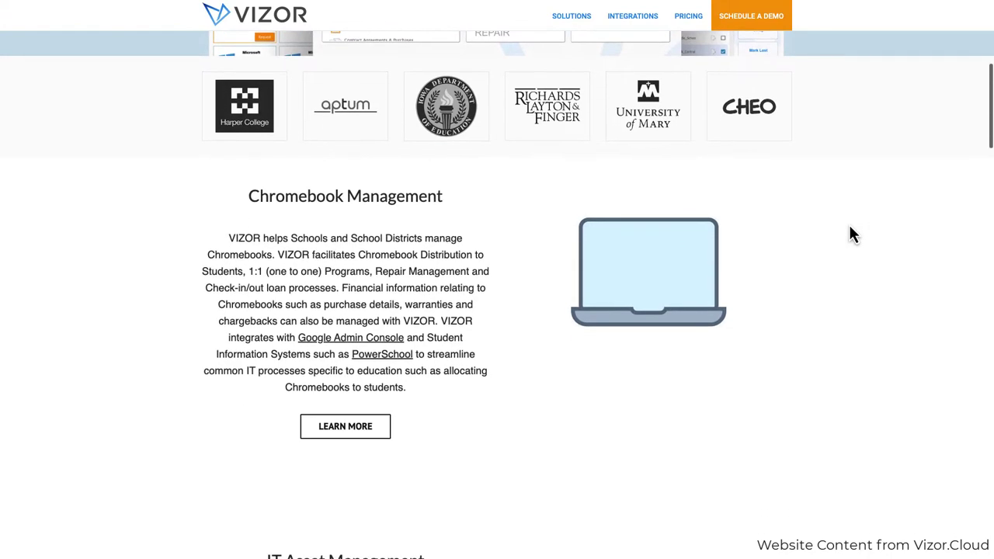
scroll(850, 228, "down", 2)
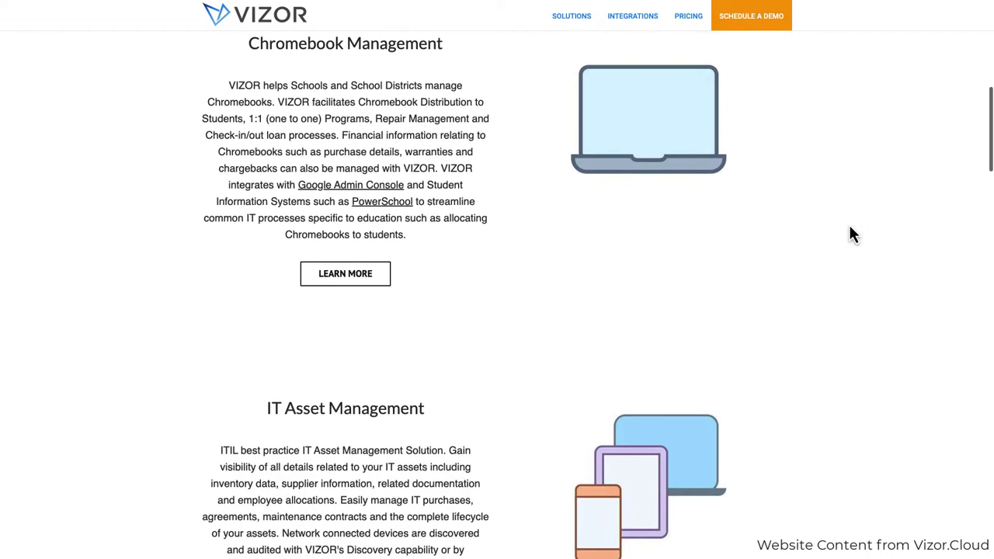
scroll(849, 234, "down", 2)
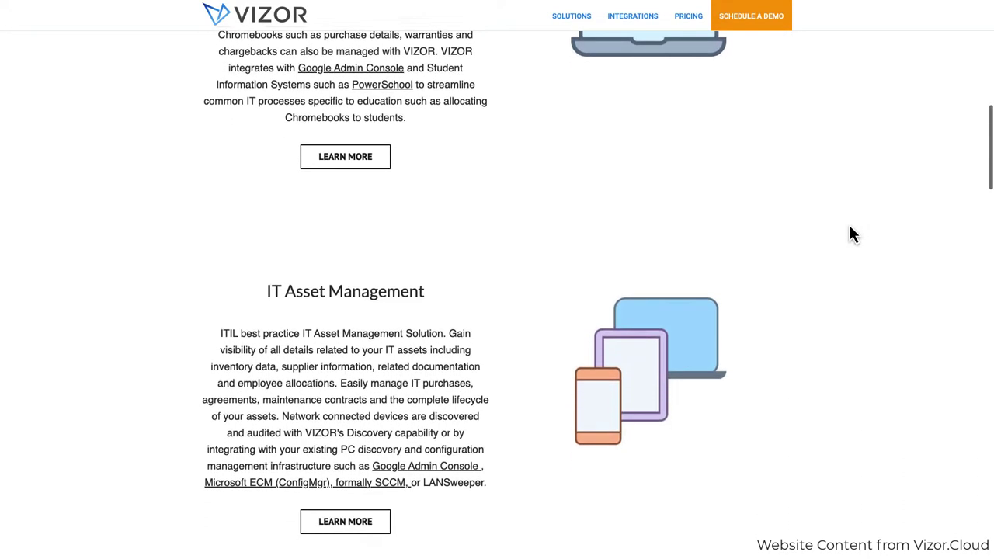
scroll(849, 227, "down", 3)
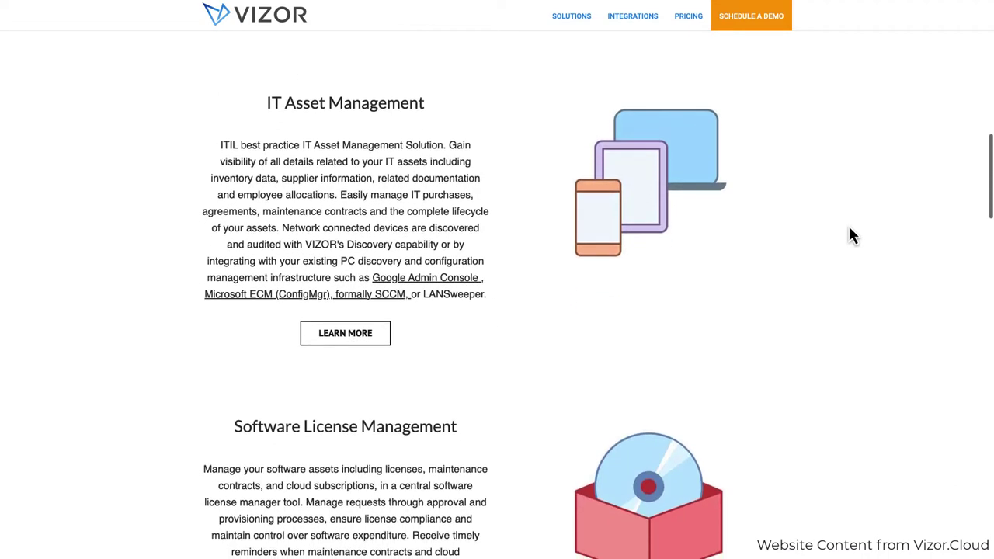
scroll(850, 234, "down", 3)
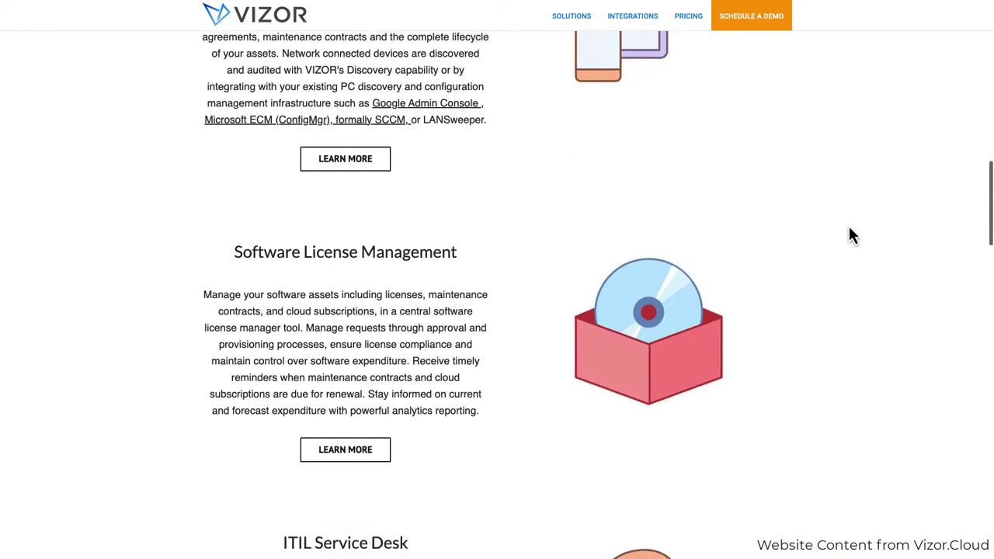
scroll(849, 234, "down", 2)
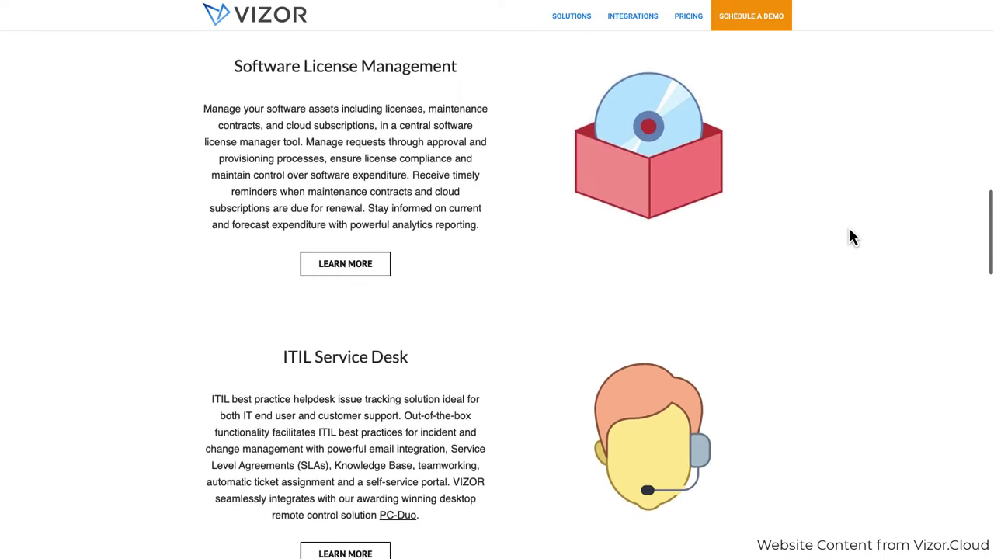
scroll(851, 238, "down", 3)
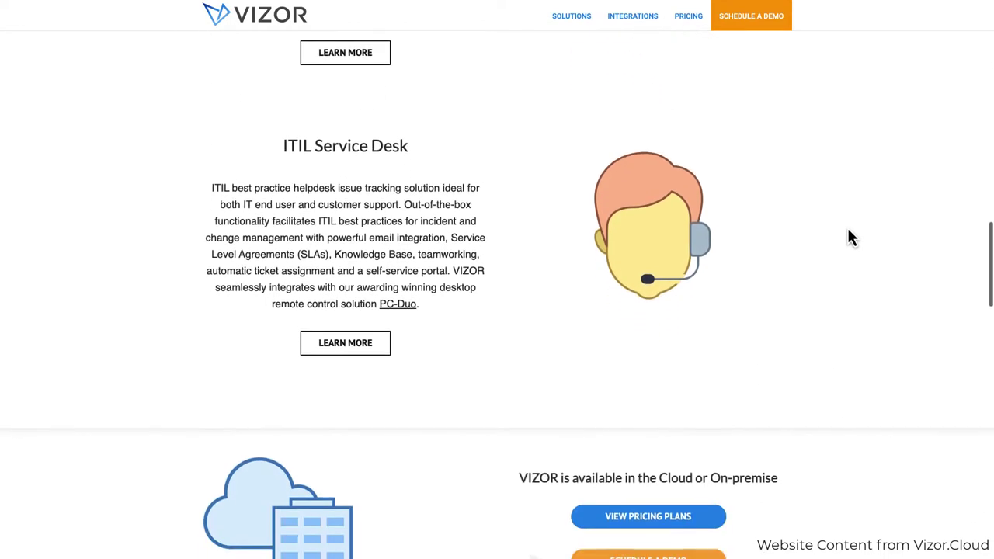
scroll(849, 239, "down", 4)
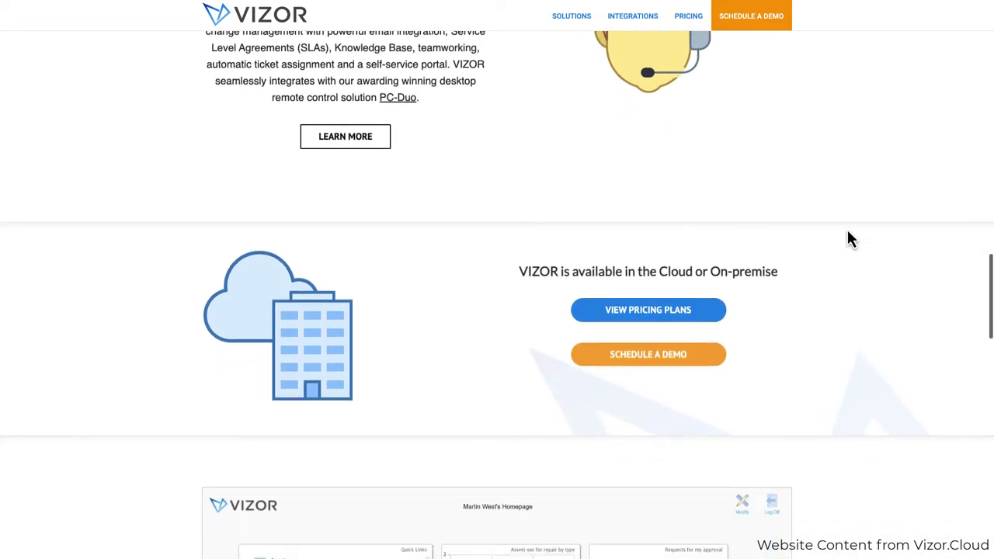
scroll(849, 241, "down", 2)
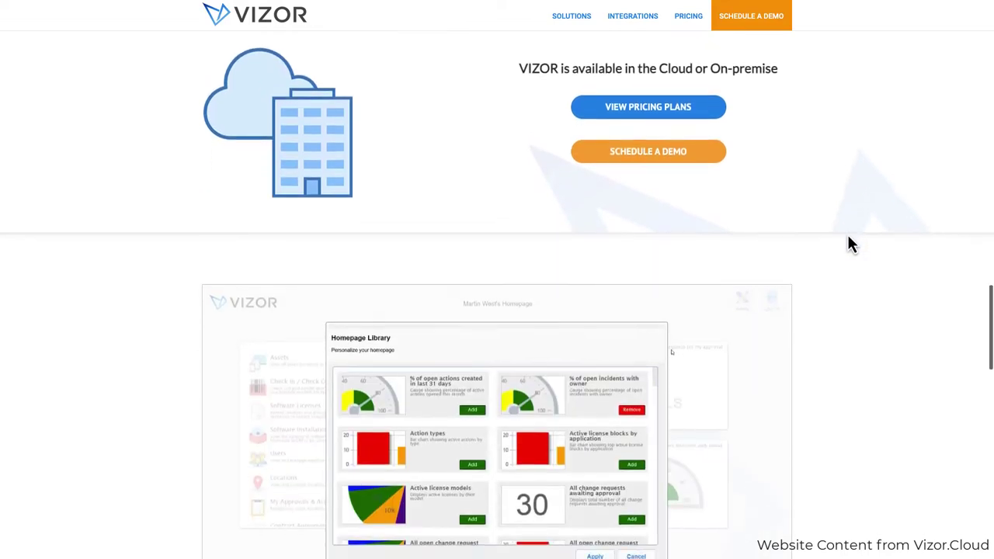
scroll(847, 239, "down", 3)
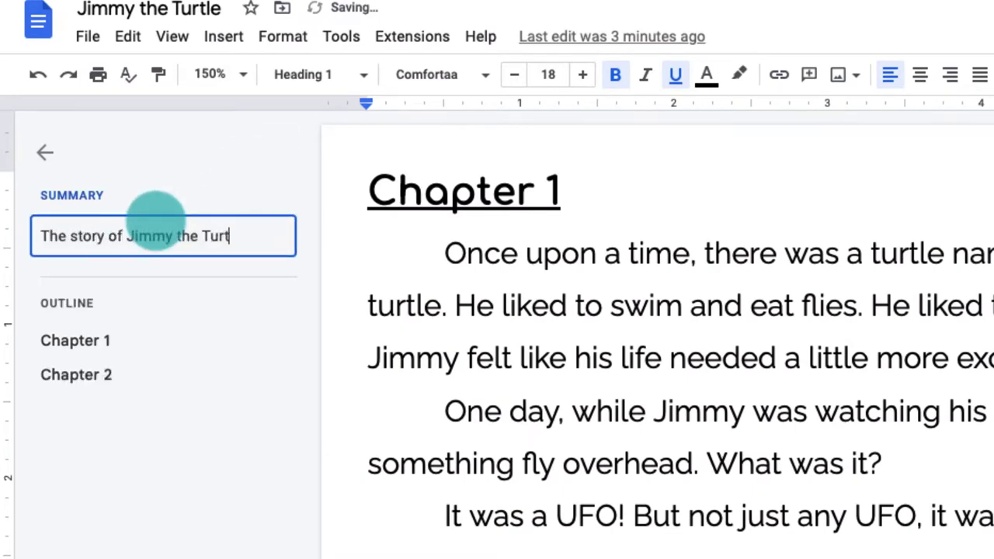
Start the document summary with "The story of Jimmy the Turtle, who was hoping for some excitement in his little pond, but".
type("The story of Jimmy the Turtle, whow ")
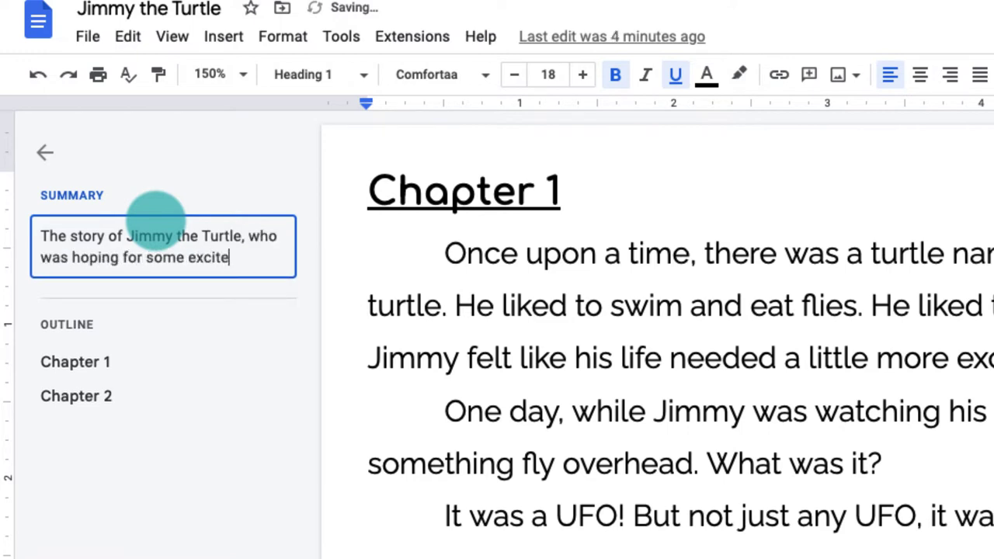
type("his little pond, bu")
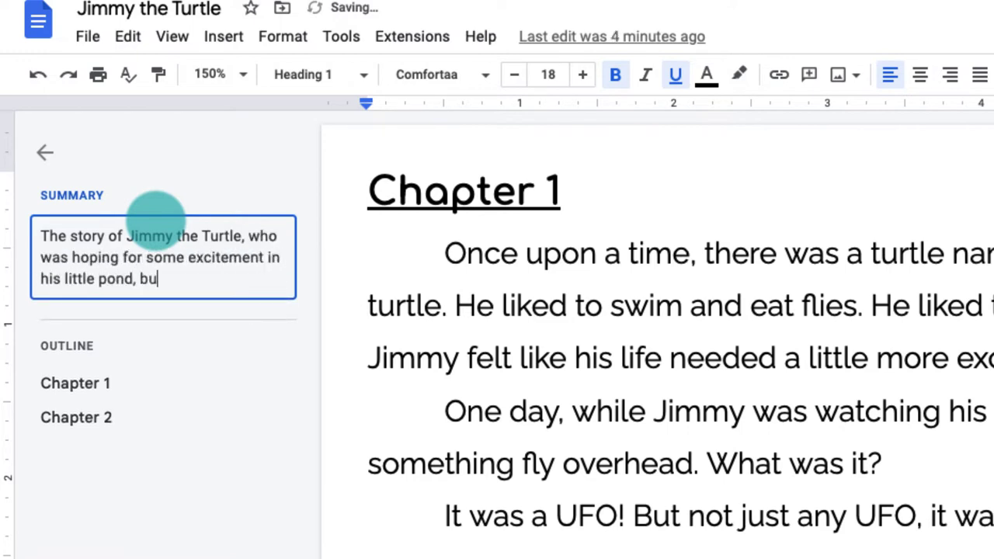
Complete the summary with "got more than he bargained for when a group of intergalactic super heroes landed on their space ship!" and close the outline.
type("he bargained for when a gro")
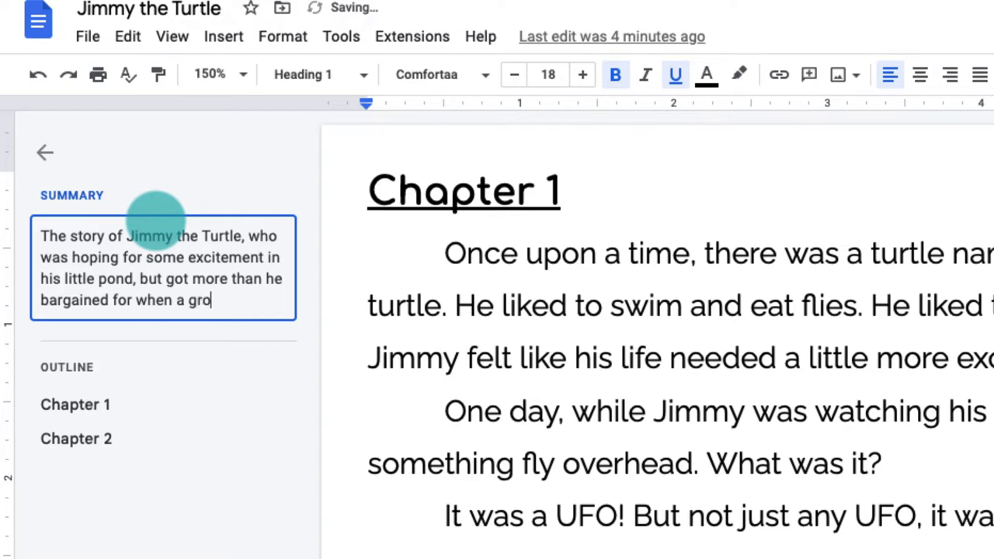
type("up of intergalactic super heroes")
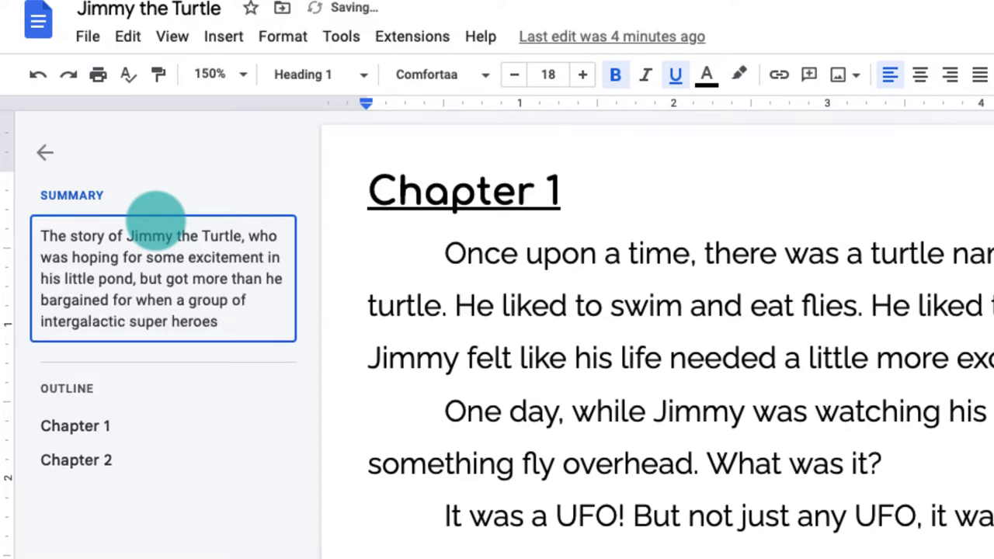
type(" landed on their space ship!")
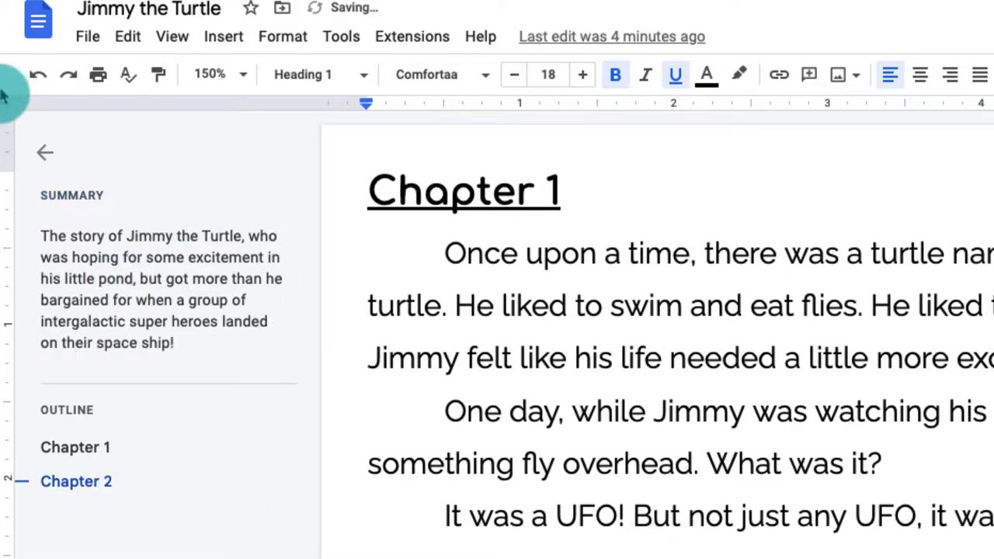
left_click(44, 153)
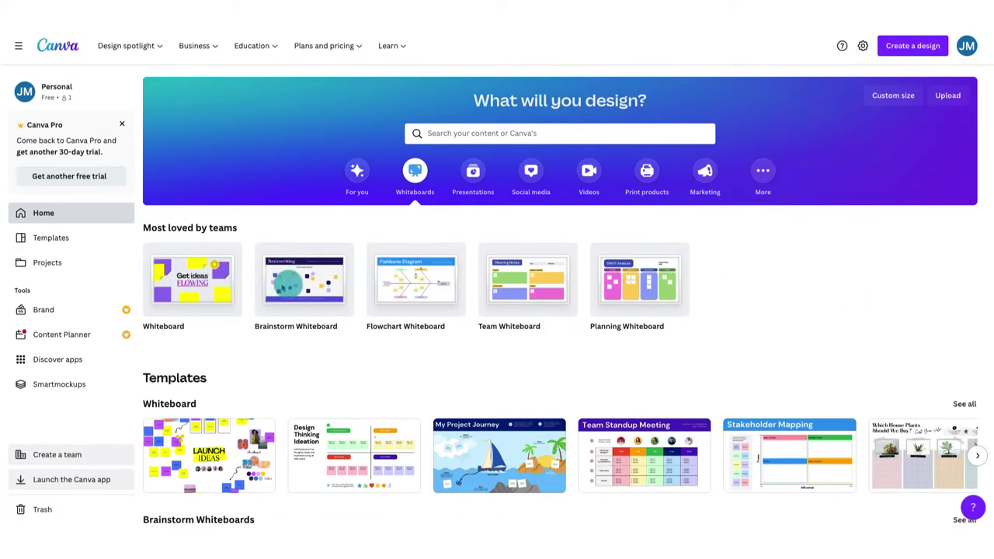
In Canva, look over the whiteboard templates and create a blank whiteboard.
scroll(618, 328, "down", 5)
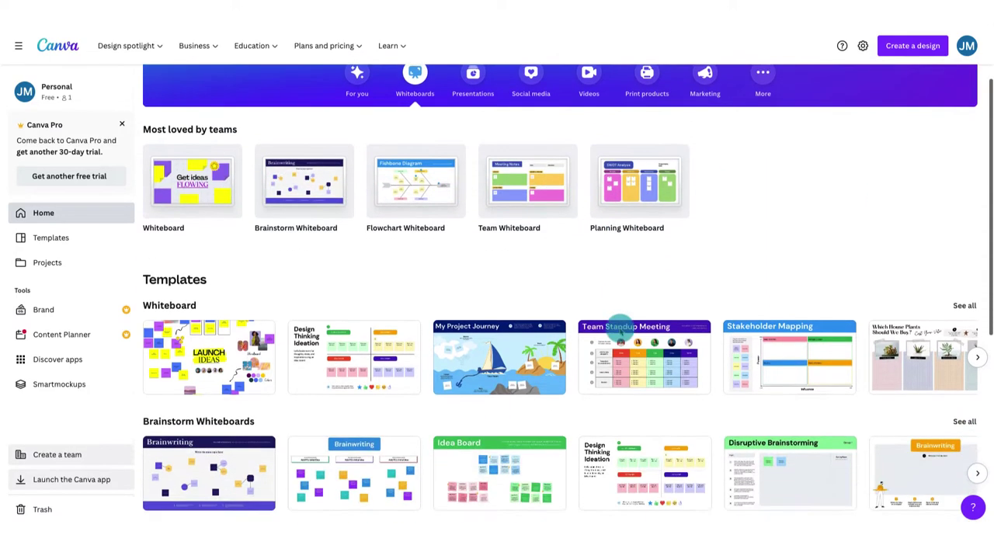
scroll(614, 324, "up", 3)
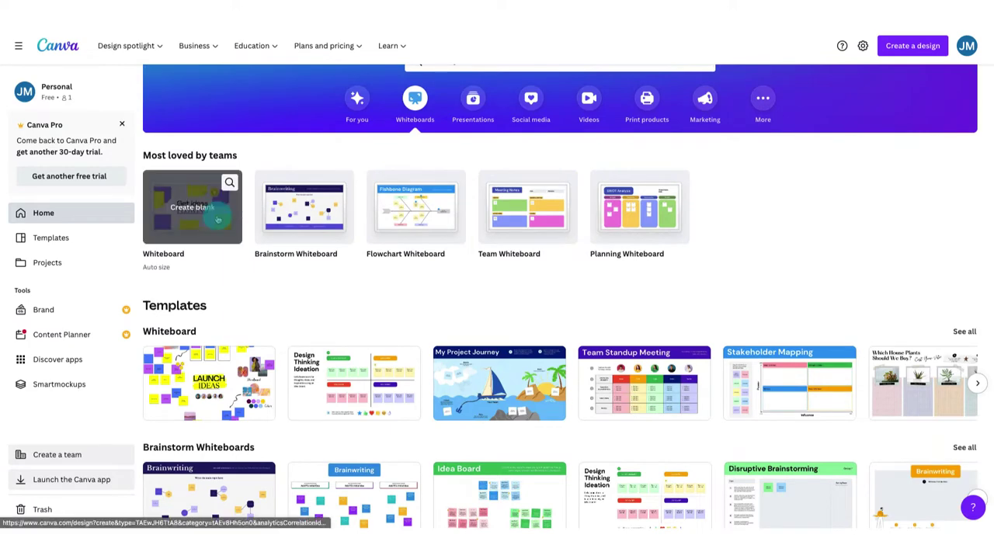
left_click(215, 211)
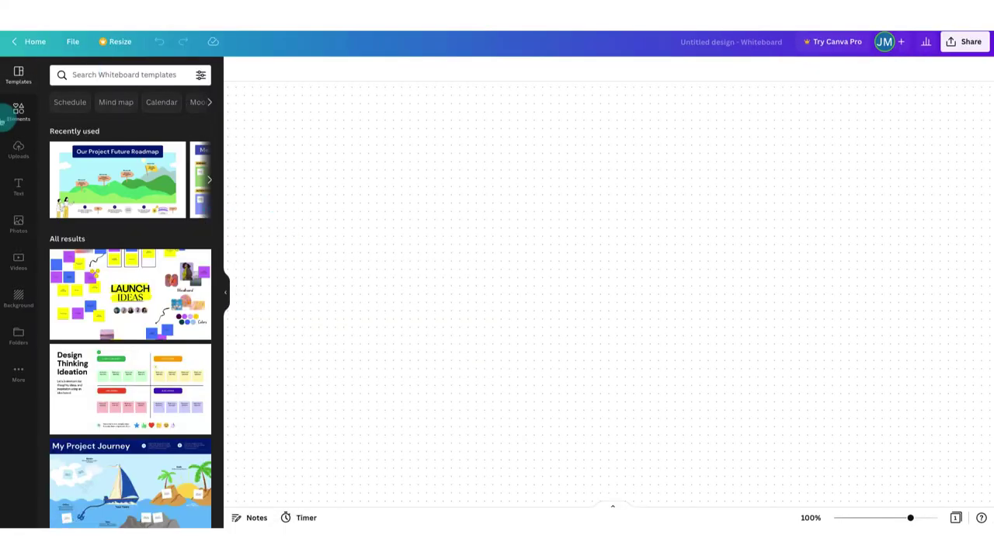
Add a square shape from the elements library to the upper part of the whiteboard.
left_click(18, 113)
left_click_drag(73, 353, 396, 206)
scroll(144, 338, "down", 2)
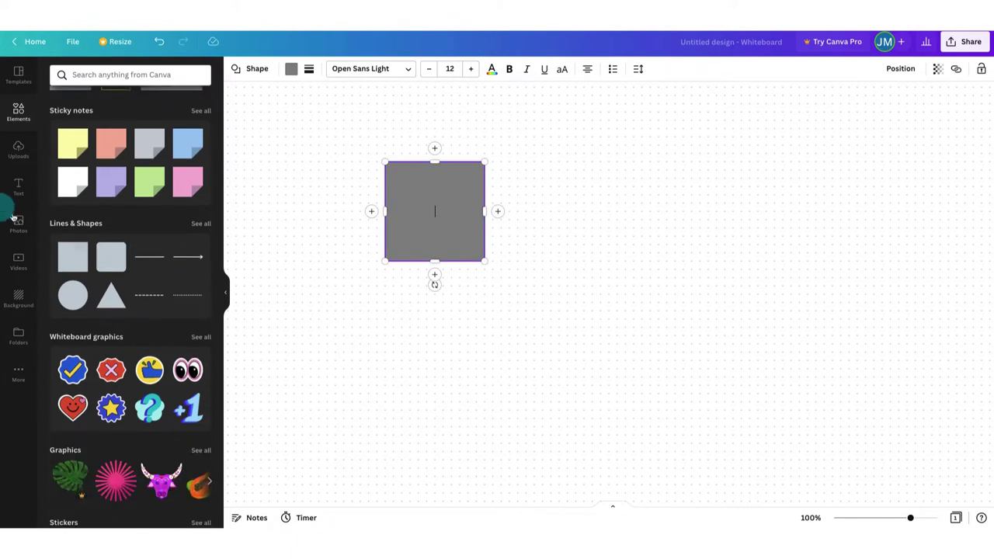
Add the photo of four people around a laptop and the 15.0s aerial bridge video to the whiteboard.
left_click(18, 223)
left_click_drag(82, 257, 605, 163)
left_click(18, 260)
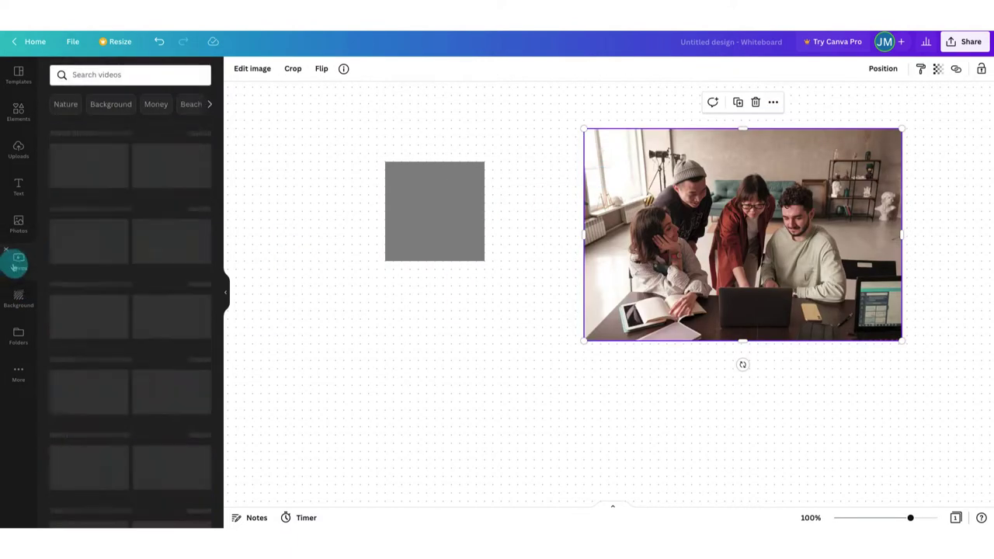
left_click_drag(89, 166, 522, 321)
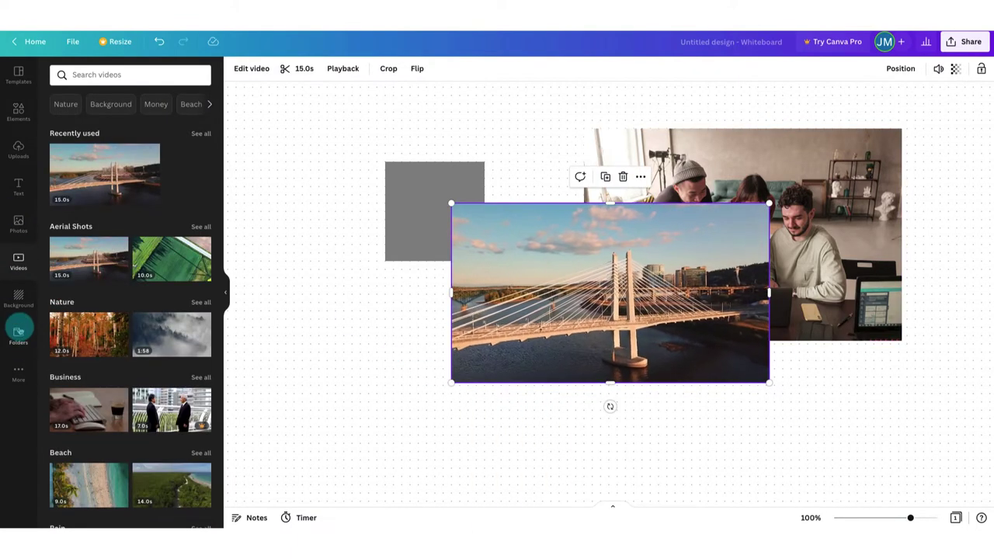
Add the uploaded cutout of the man in the blue T-shirt below the square, and view the file picker for uploads.
left_click(18, 147)
left_click_drag(123, 342, 383, 390)
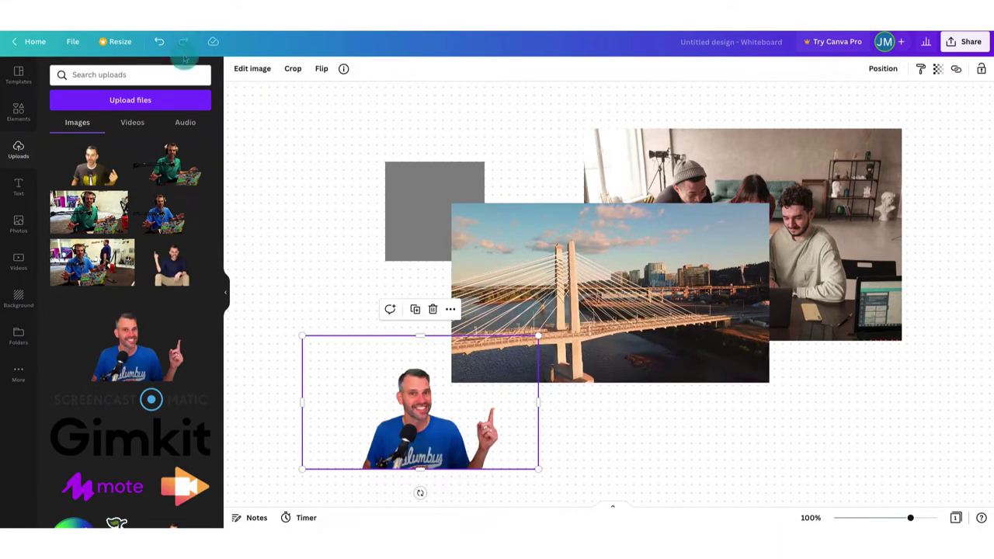
left_click(130, 100)
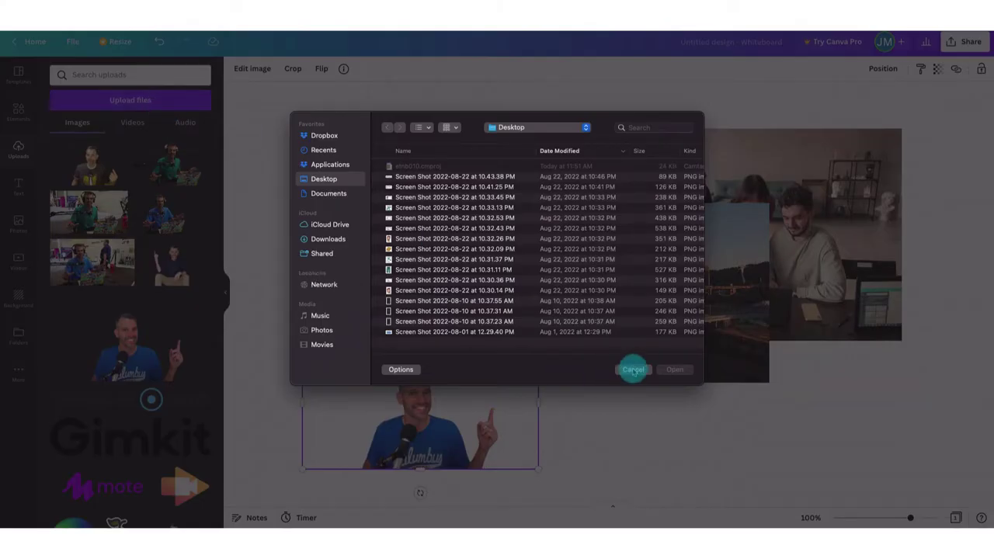
left_click(632, 370)
Add a yellow sticky note above the grey square, reading "This is awesome!" in the Agrandir Grand Black font.
left_click(18, 111)
left_click_drag(72, 142, 336, 165)
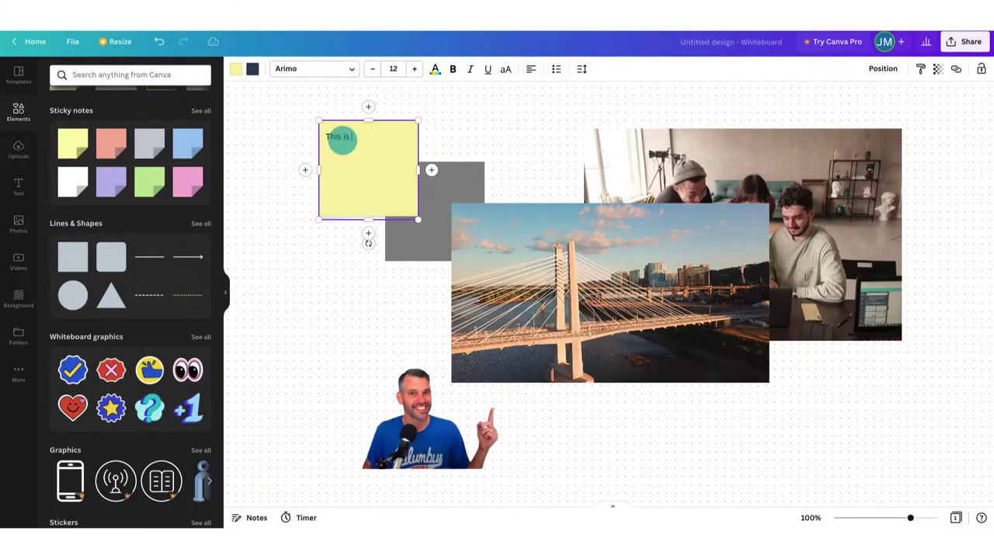
left_click(333, 74)
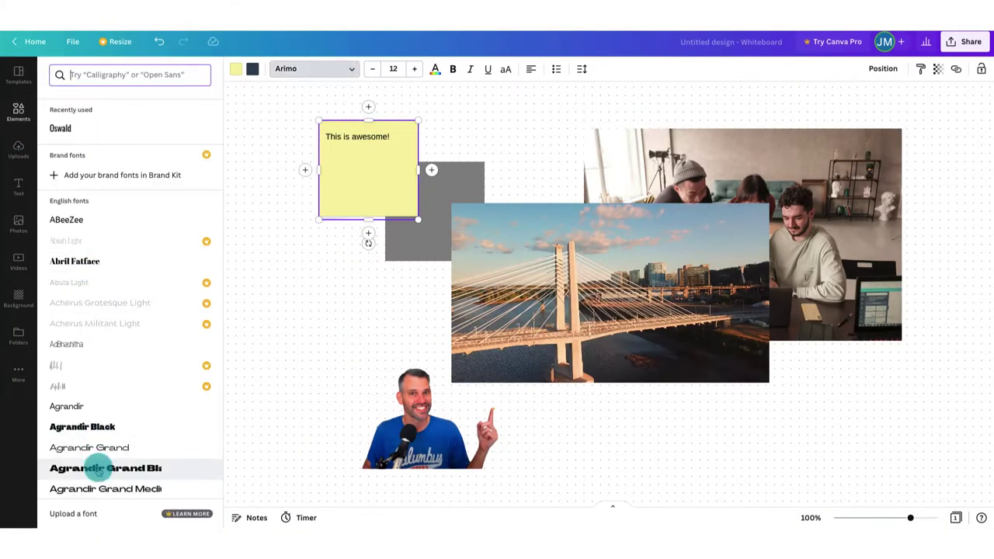
left_click(99, 470)
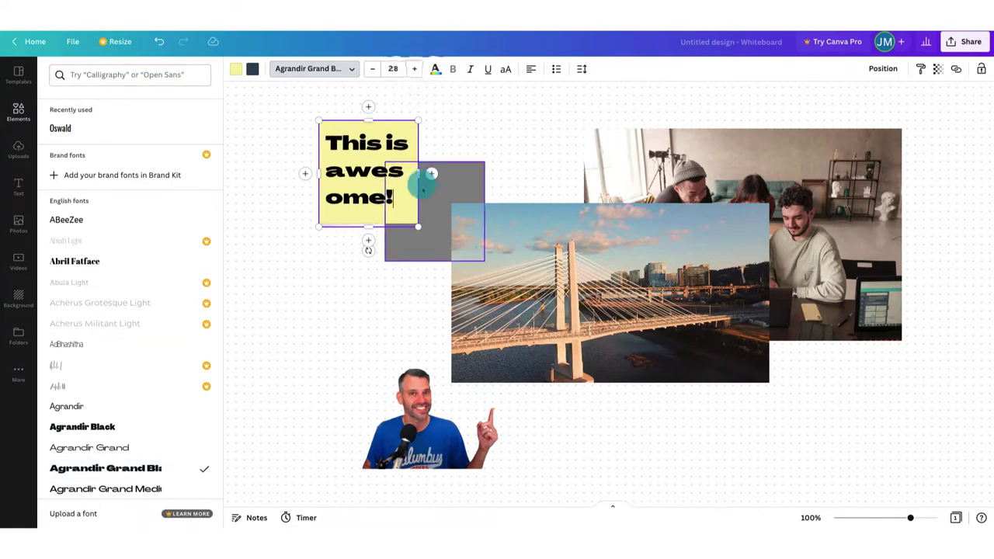
Widen the yellow sticky note and move the grey square beneath it.
left_click_drag(419, 169, 511, 170)
left_click_drag(415, 200, 345, 311)
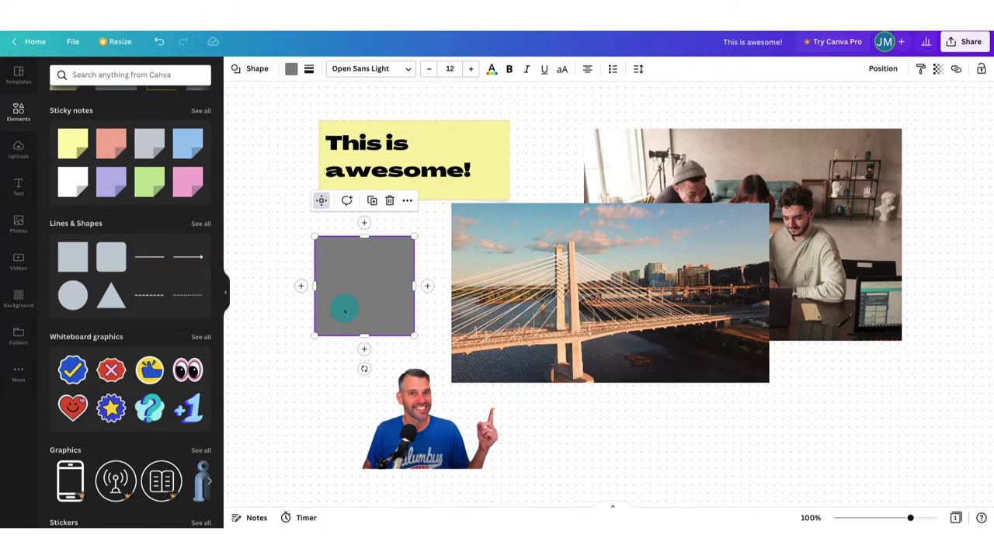
left_click(245, 396)
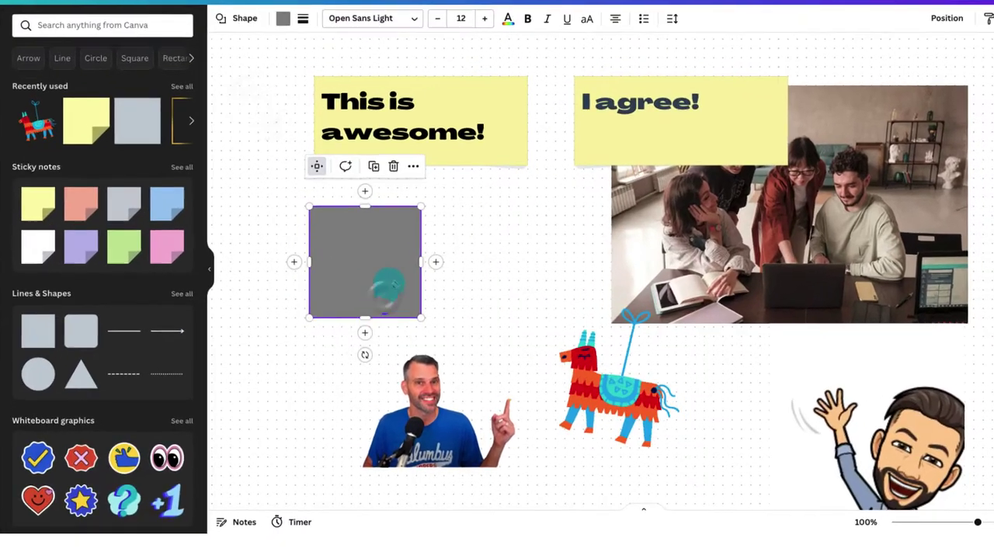
Extend the grey square into three arrow-connected boxes reading "this is 1st", "this is 2nd" and "and then this happens!".
left_click(437, 261)
left_click(334, 169)
type("this is 1st")
double_click(666, 160)
type("this is 2nd")
left_click(614, 259)
type("and then this happens!")
left_click(401, 195)
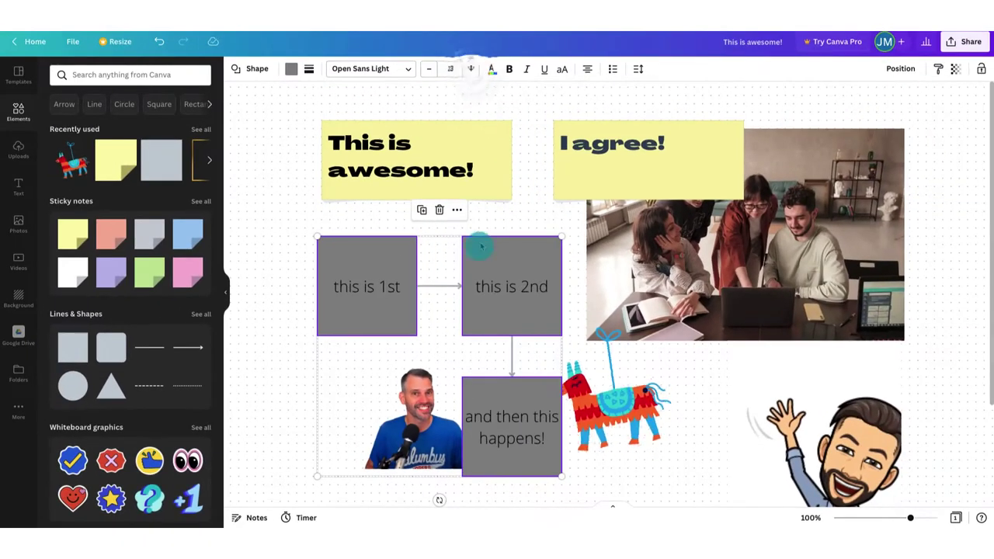
Open the line style options of the arrow connecting the first two boxes.
left_click(439, 286)
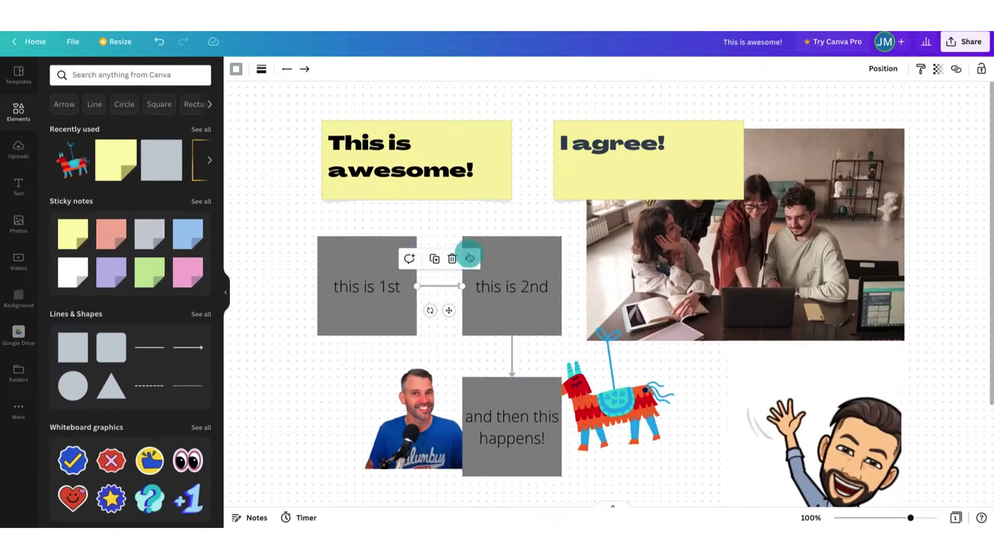
left_click(471, 258)
left_click(261, 68)
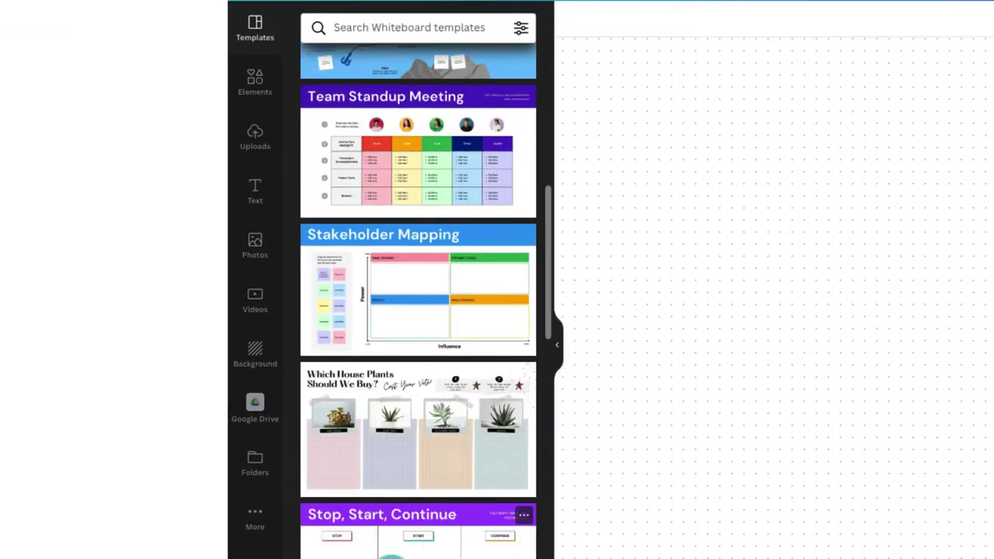
Add the Stop, Start, Continue template to the whiteboard and place a teal star under Continue and an orange star under Start.
left_click_drag(392, 554, 969, 210)
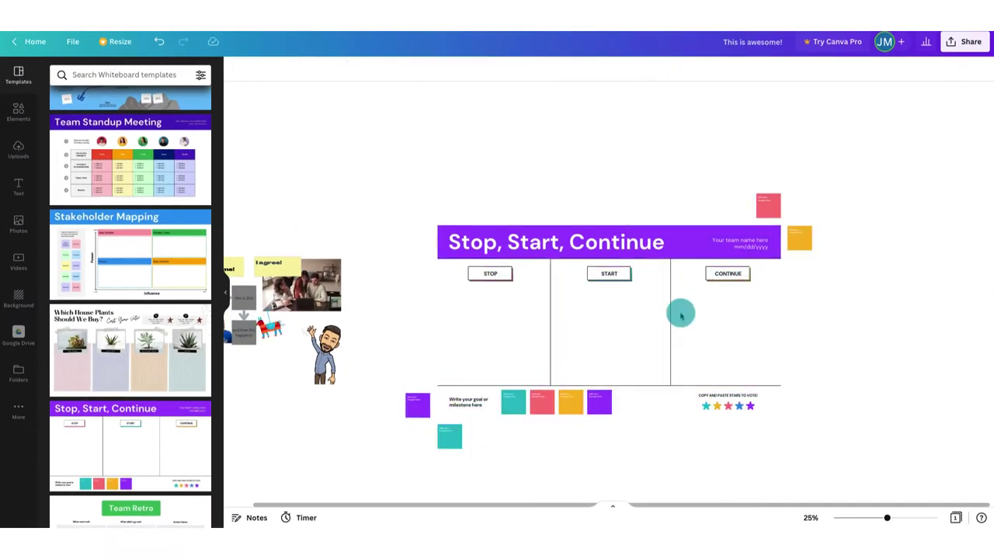
scroll(681, 313, "up", 5)
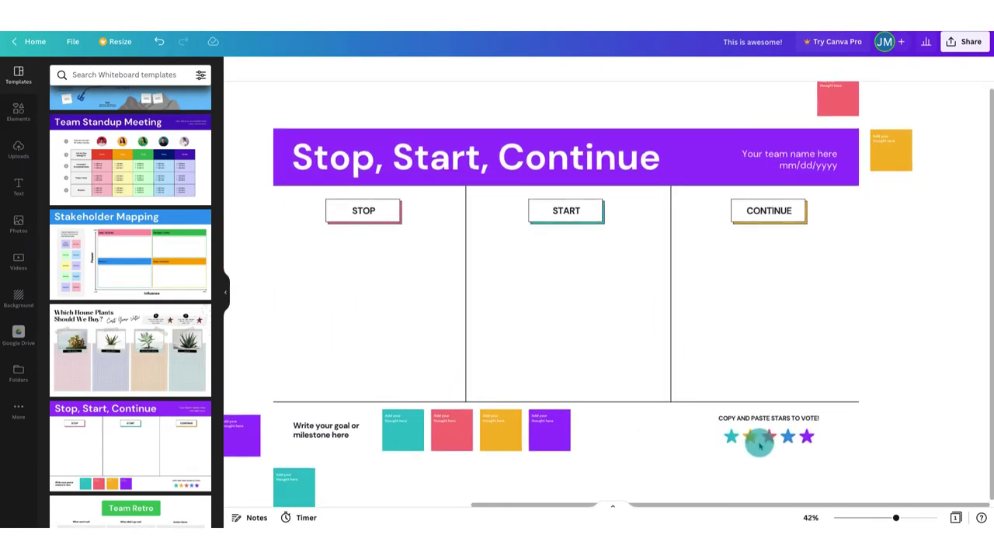
left_click(730, 437)
left_click_drag(734, 433, 739, 264)
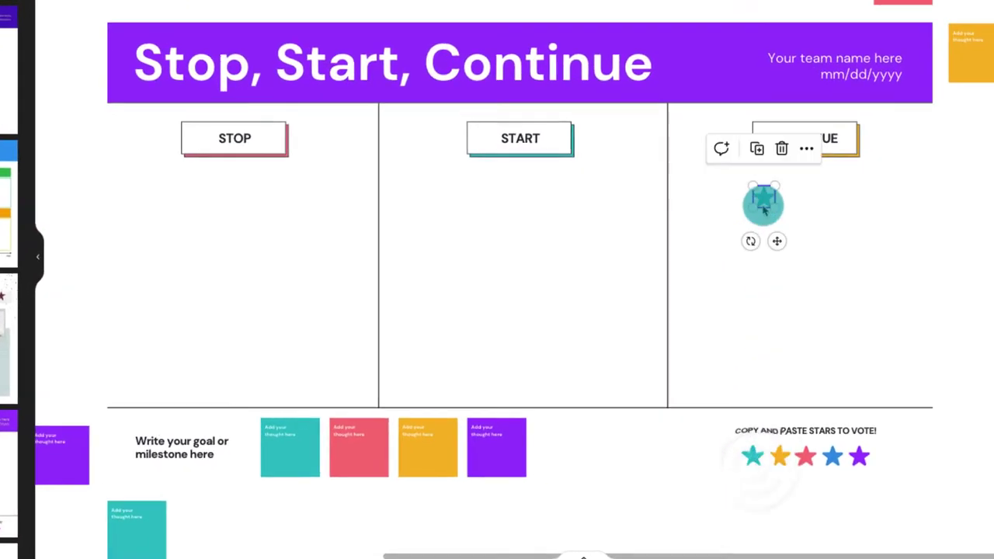
left_click_drag(764, 210, 763, 203)
left_click(778, 455)
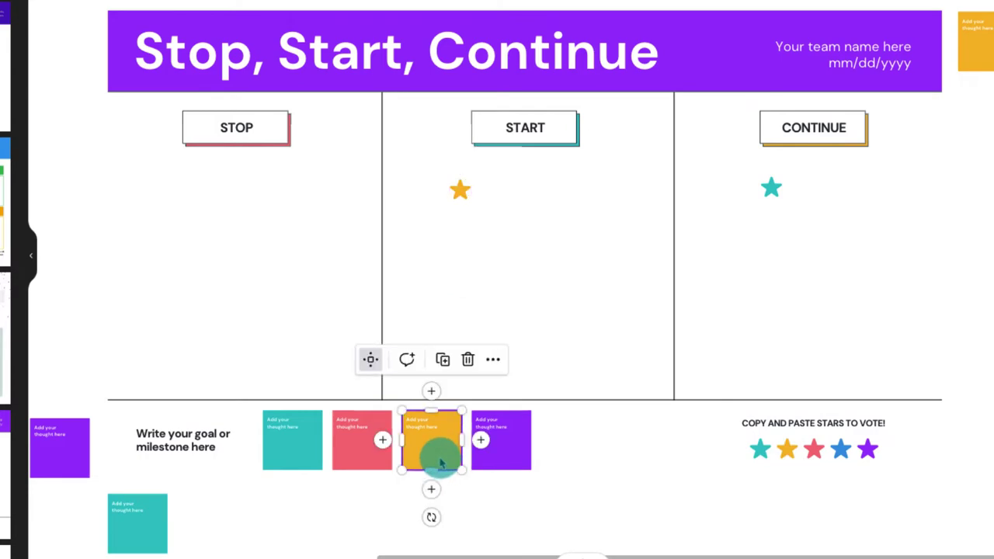
Move the orange note under Stop and the purple note under Start, and look through more whiteboard templates.
left_click_drag(441, 463, 163, 217)
left_click_drag(527, 436, 571, 210)
scroll(444, 420, "left", 2)
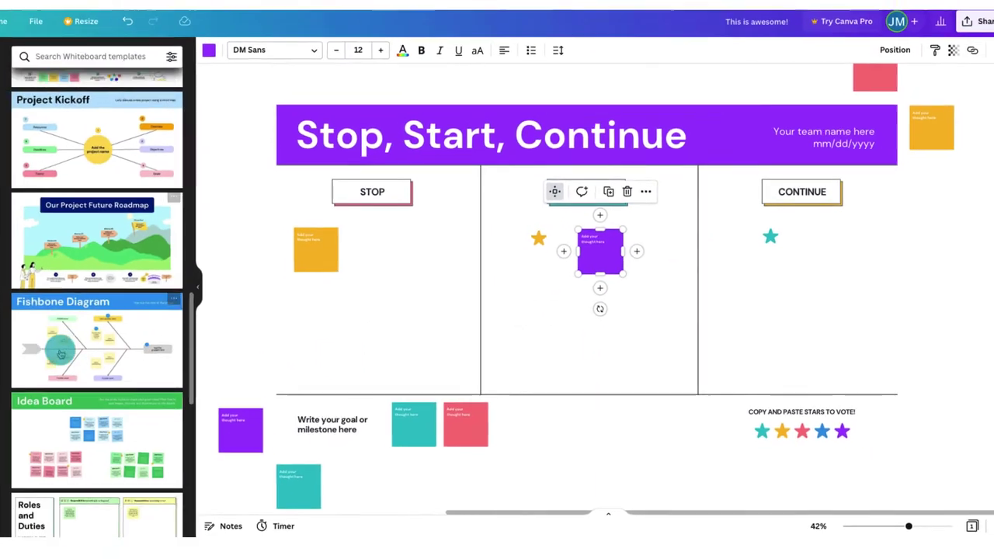
scroll(92, 342, "down", 5)
scroll(95, 355, "down", 7)
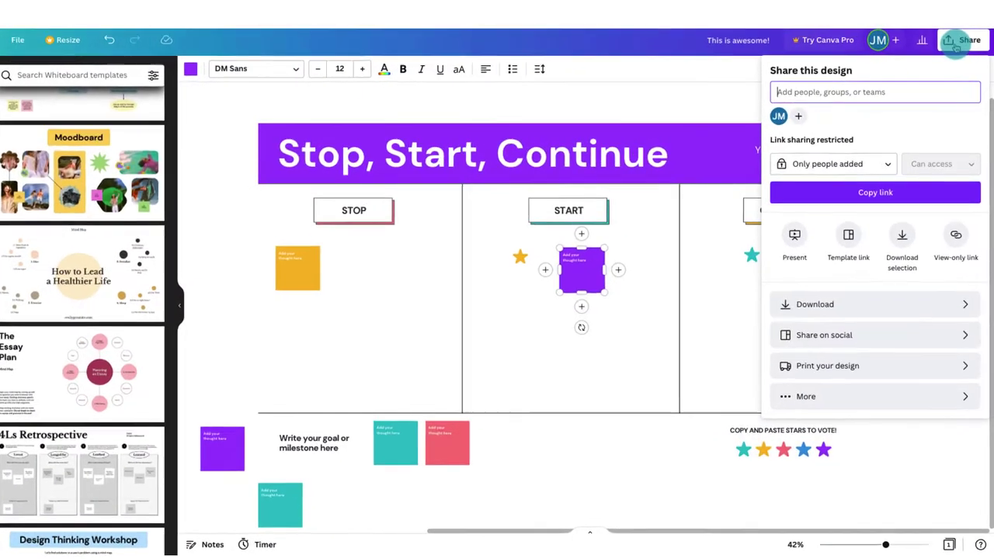
Share the design with a collaborator's email address with edit access and the message "Collaborate with me!".
type("jal.com")
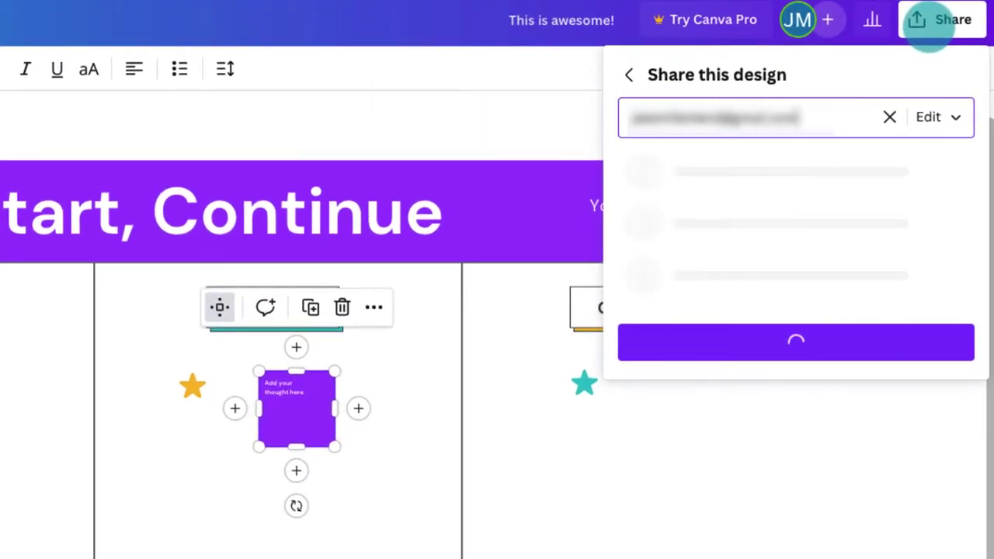
key("Return")
left_click(776, 231)
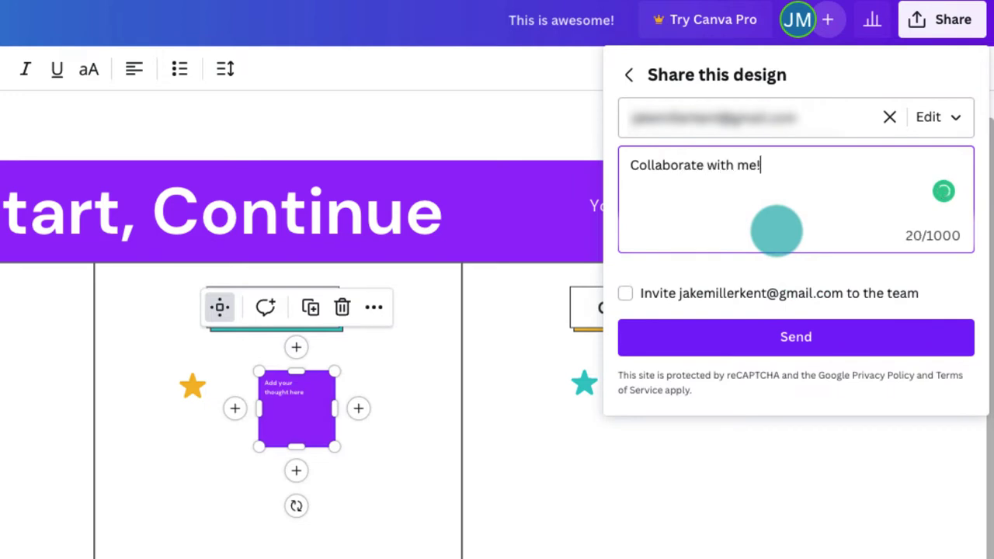
left_click(783, 334)
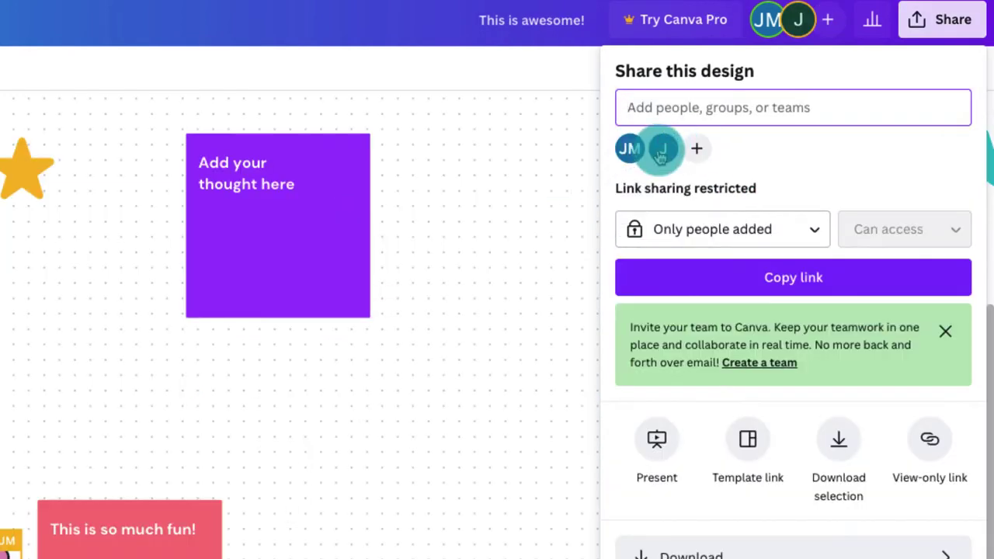
View the access levels available for the invited collaborator.
left_click(661, 151)
left_click(966, 234)
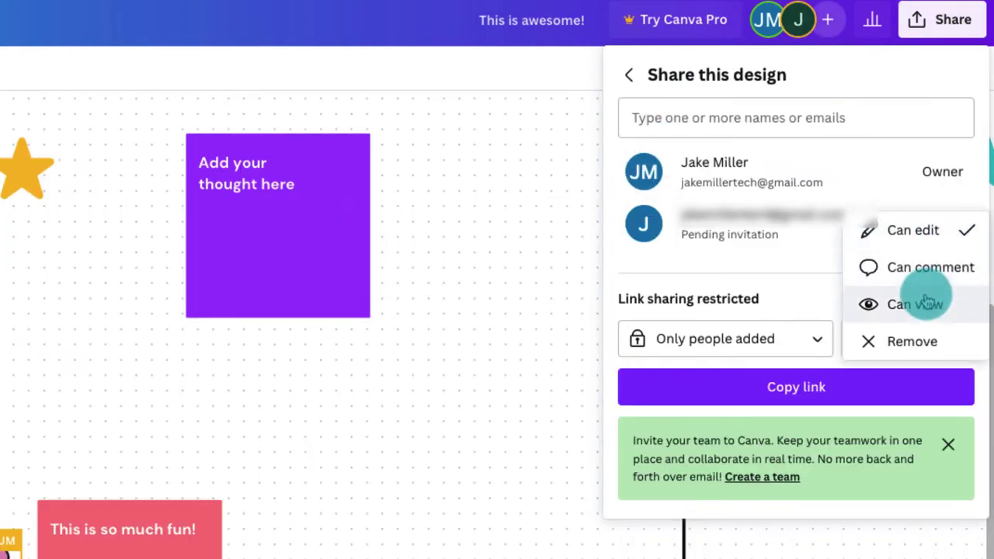
left_click(795, 255)
Try link sharing for anyone with the link and its permission levels, and restrict access to only people added again.
left_click(808, 339)
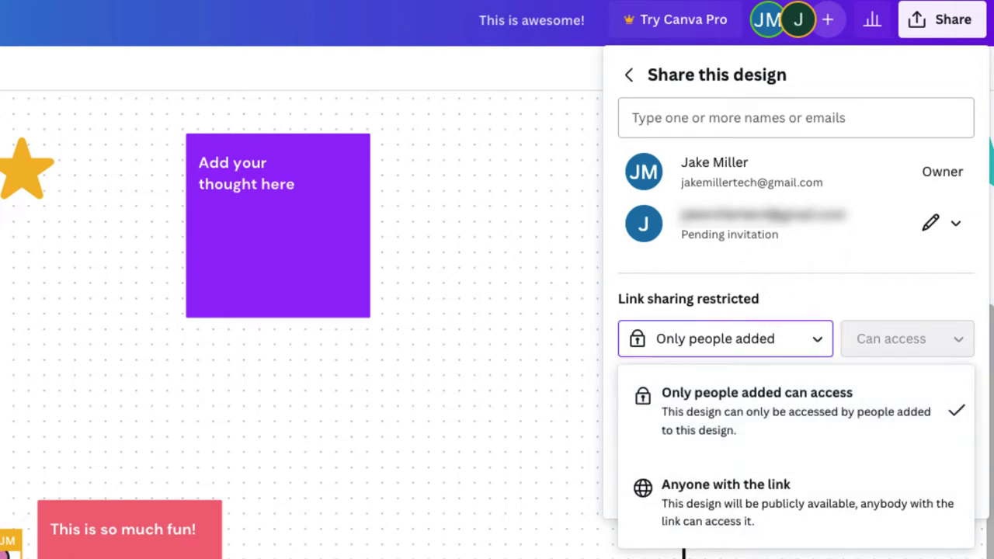
left_click(730, 484)
left_click(907, 342)
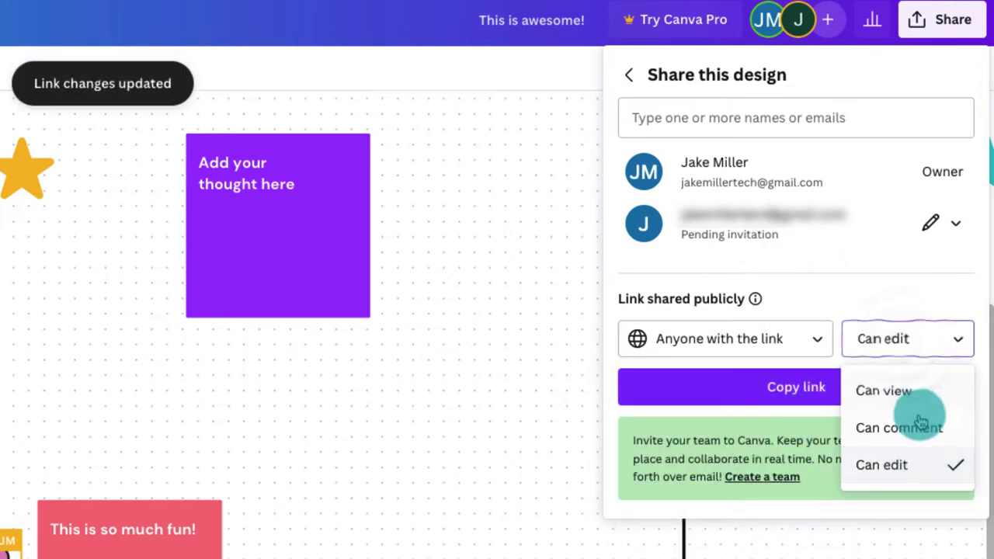
left_click(799, 333)
left_click(746, 399)
left_click(629, 75)
Comment on the red "This is so much fun!" note with "I agree!" and a sticker.
left_click(54, 544)
left_click(99, 435)
type("I agree!")
left_click(694, 203)
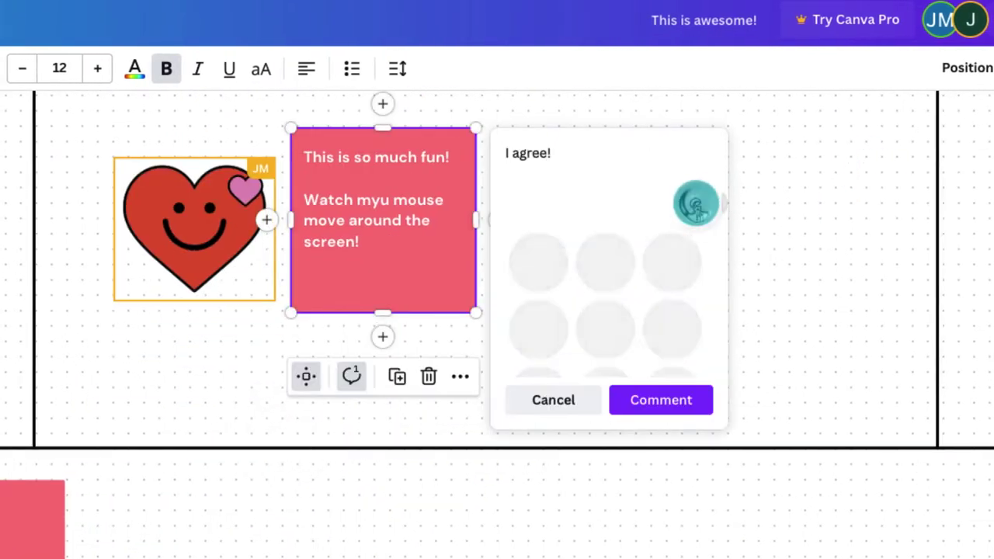
left_click(595, 267)
left_click(643, 333)
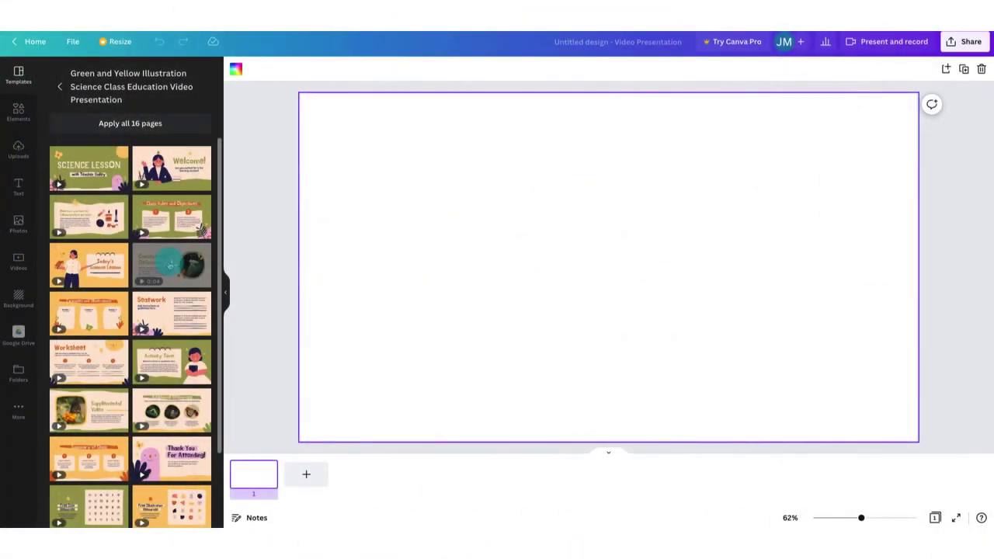
Apply the Concepts and Definitions page of the science class template to the video presentation and expand it to a whiteboard.
left_click(171, 264)
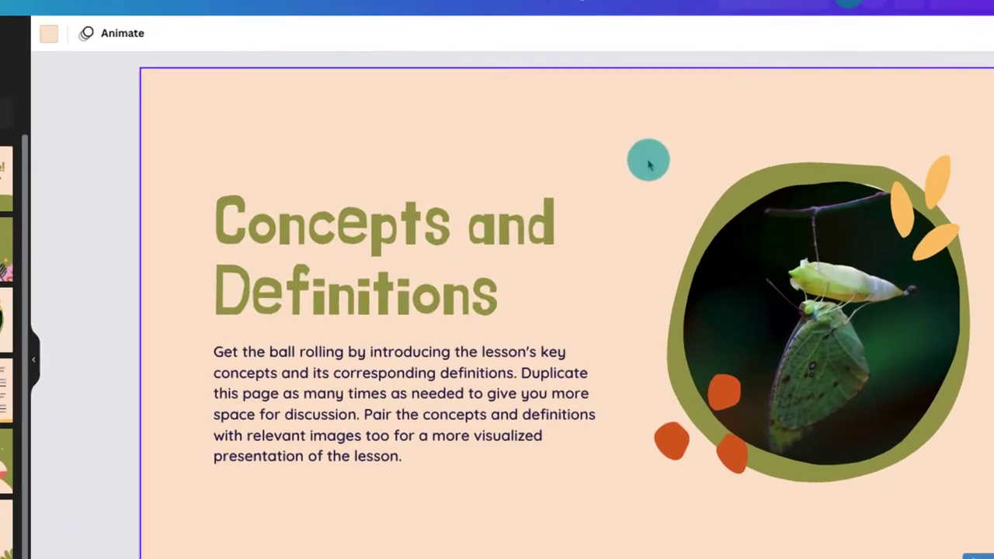
right_click(649, 163)
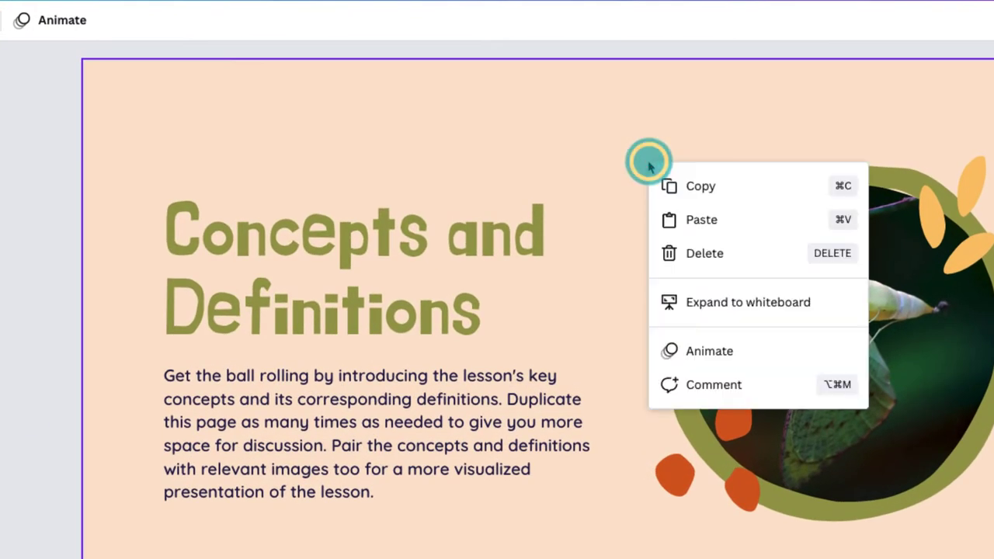
left_click(747, 304)
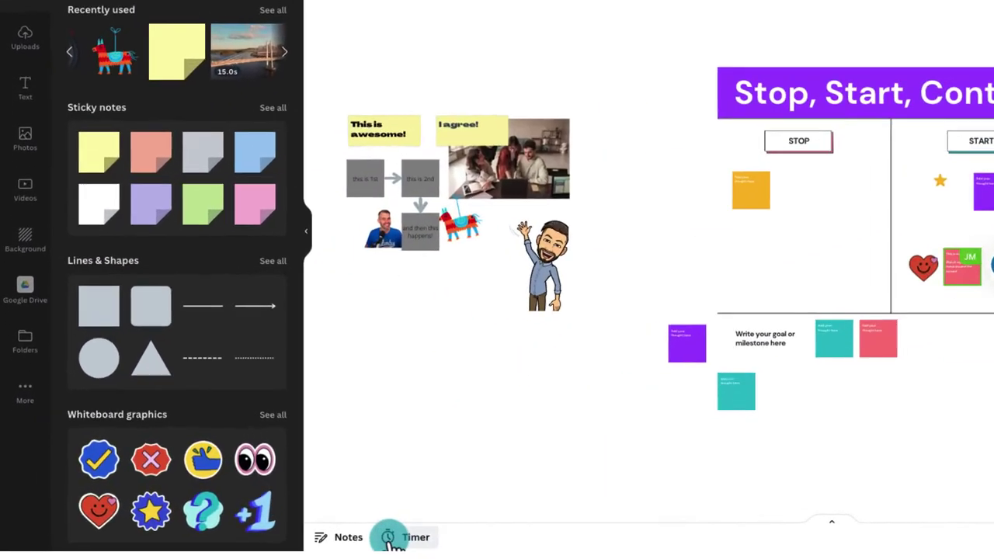
Start a one-minute countdown with the whiteboard timer and open the page overview.
left_click(393, 540)
left_click(384, 412)
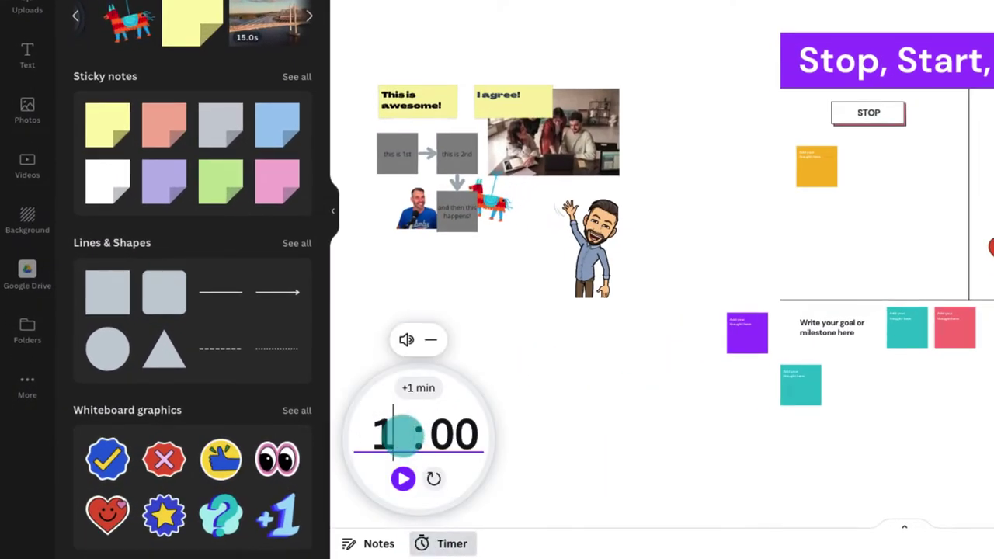
left_click(409, 482)
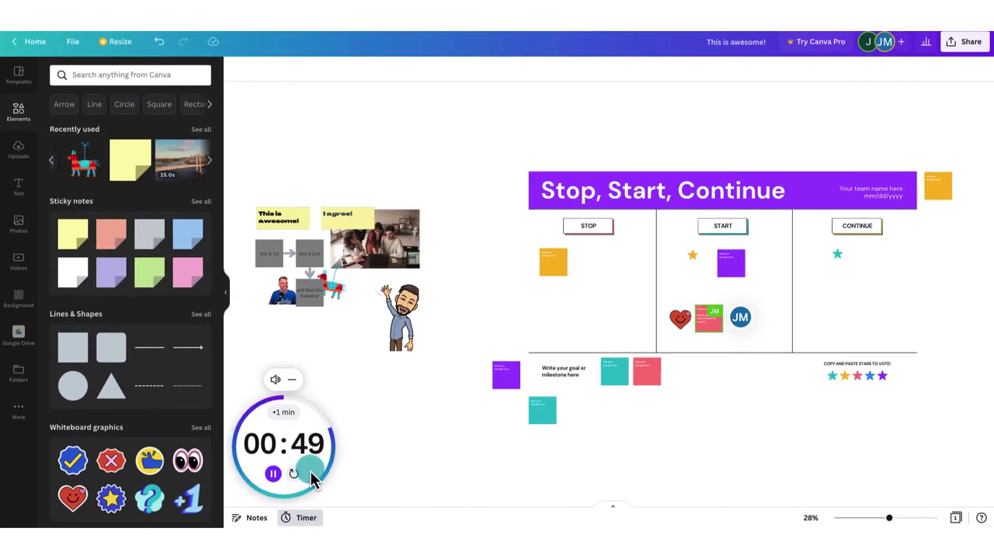
left_click(955, 517)
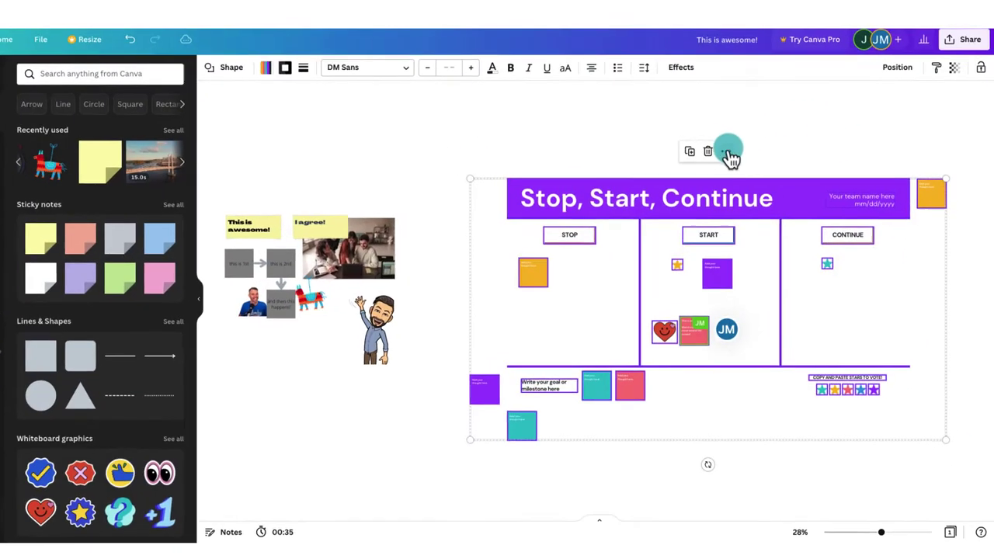
Open the download settings for the selected Stop, Start, Continue board and view the file type options.
left_click(734, 149)
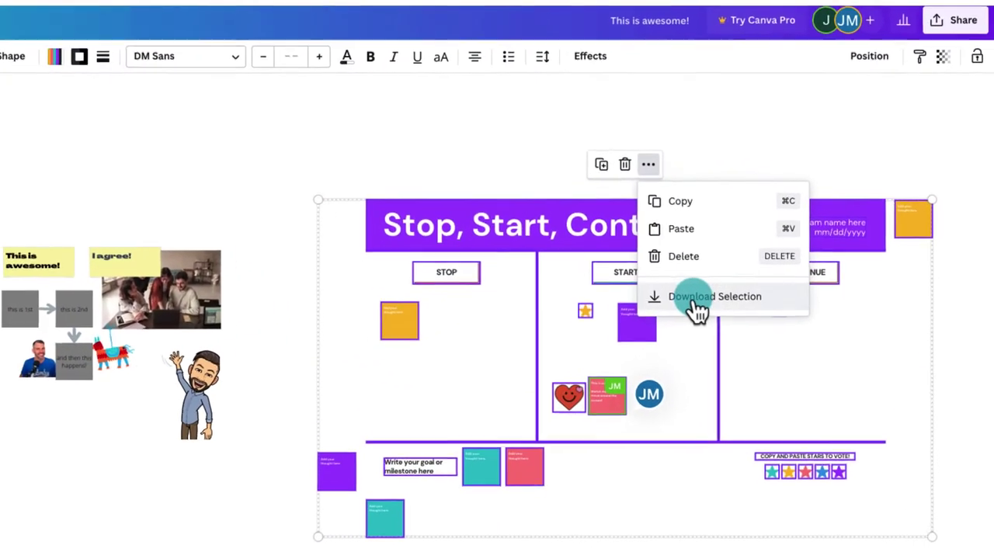
left_click(698, 305)
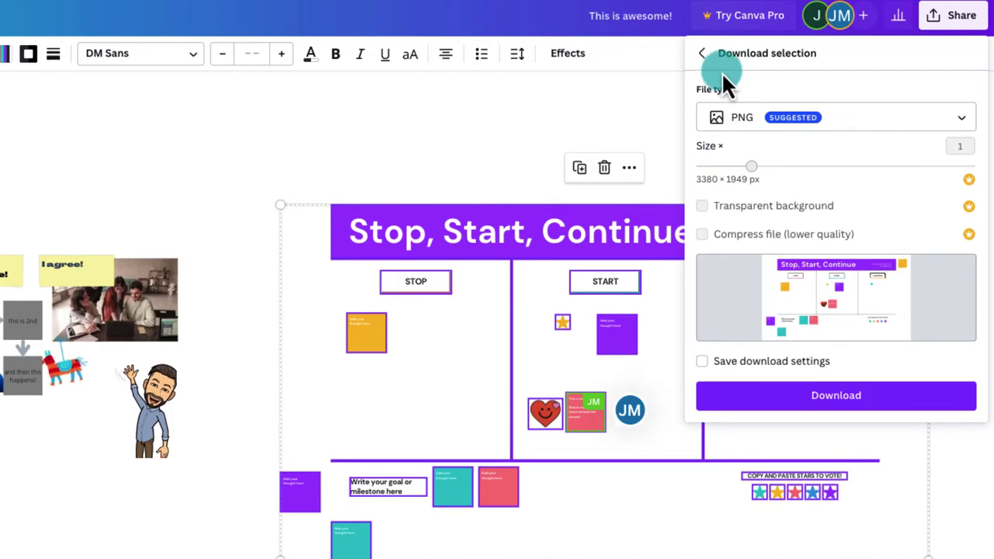
left_click(941, 121)
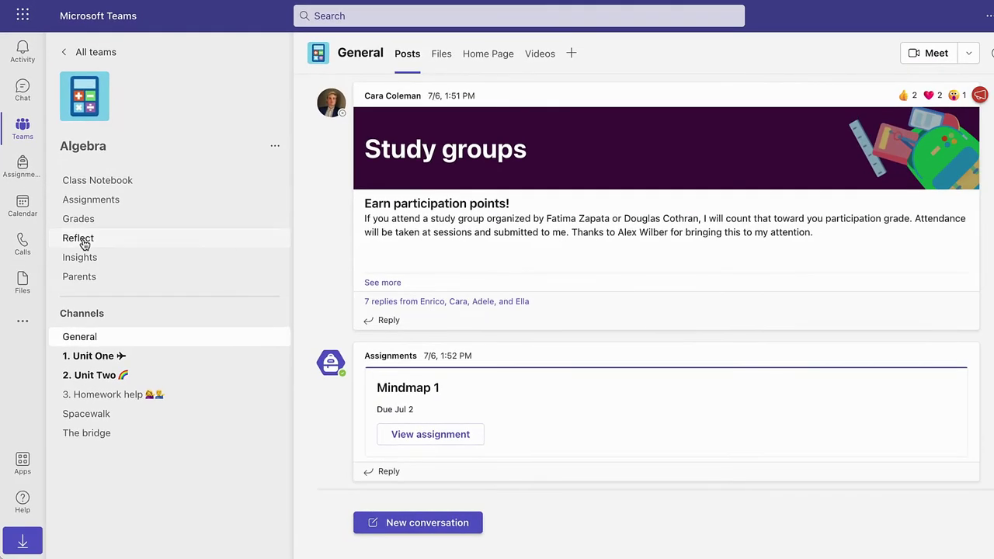
In Microsoft Teams, open Reflect for the Algebra class and look through the recent check-ins.
left_click(81, 240)
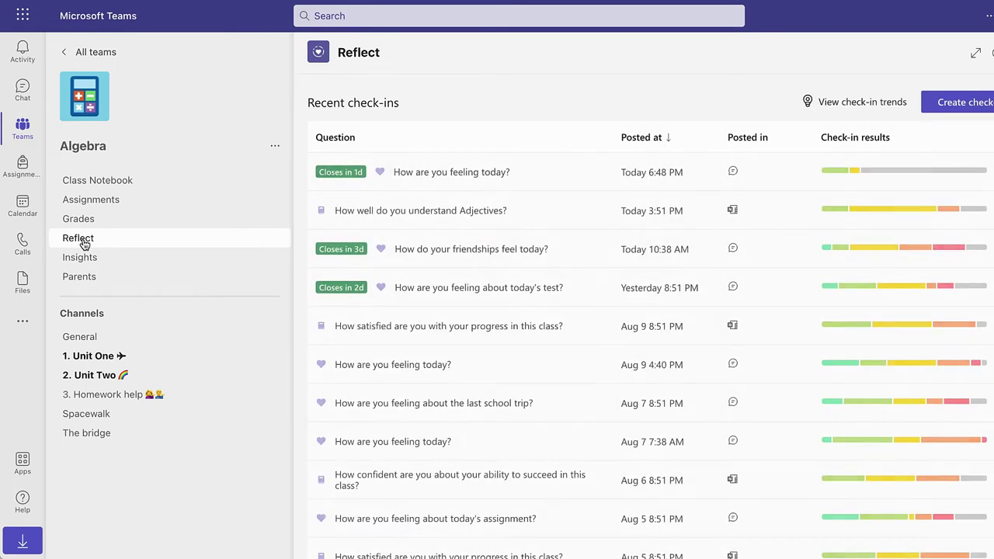
scroll(644, 252, "down", 3)
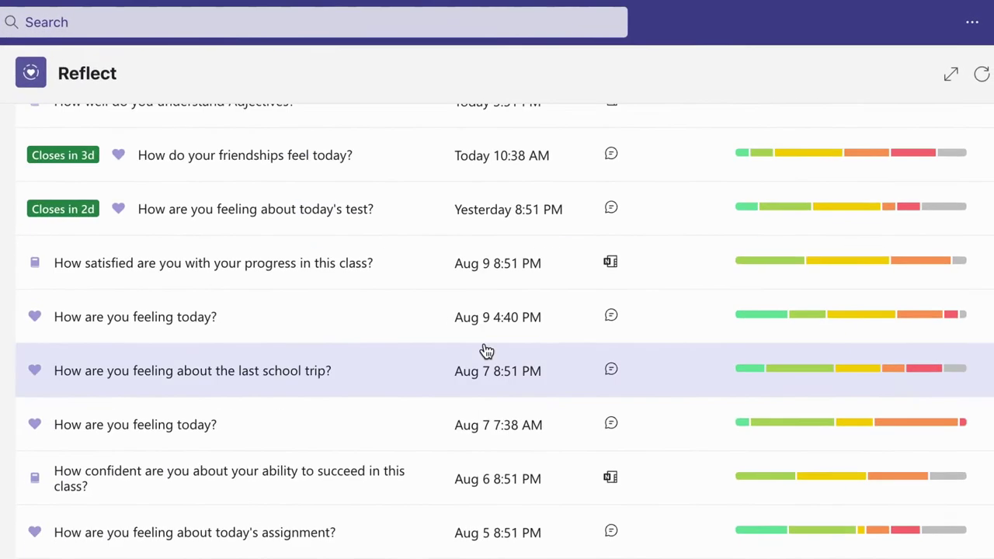
Create a check-in asking "How are you feeling about the last project?" with students seeing responses but not names, and proceed to scheduling.
scroll(492, 457, "down", 3)
scroll(491, 457, "up", 2)
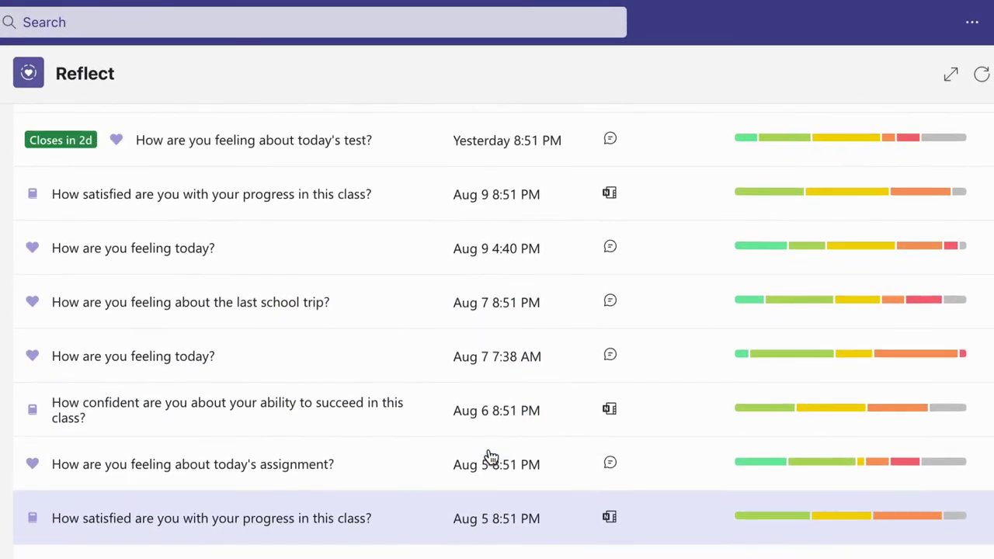
scroll(491, 456, "up", 4)
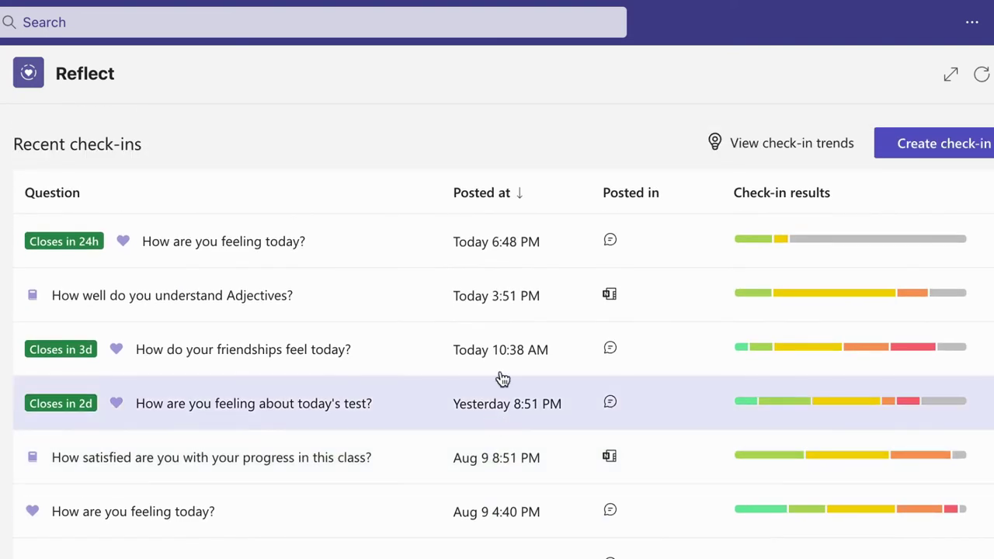
left_click(899, 159)
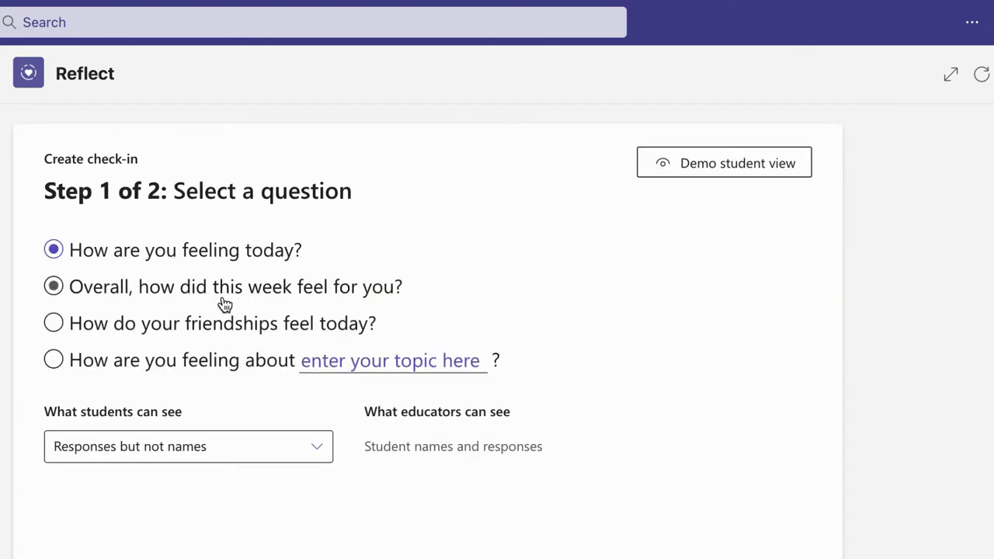
left_click(366, 363)
type("the last project")
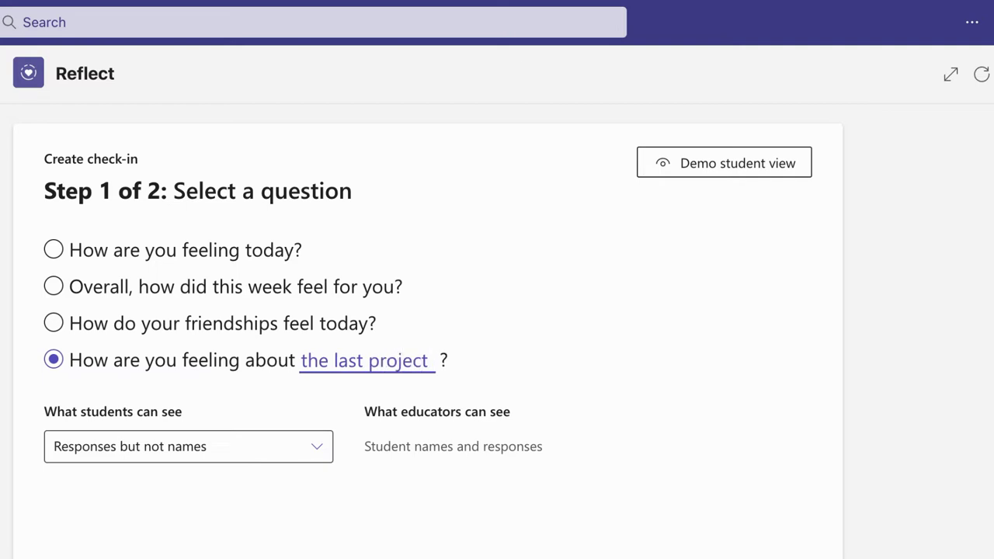
left_click(251, 457)
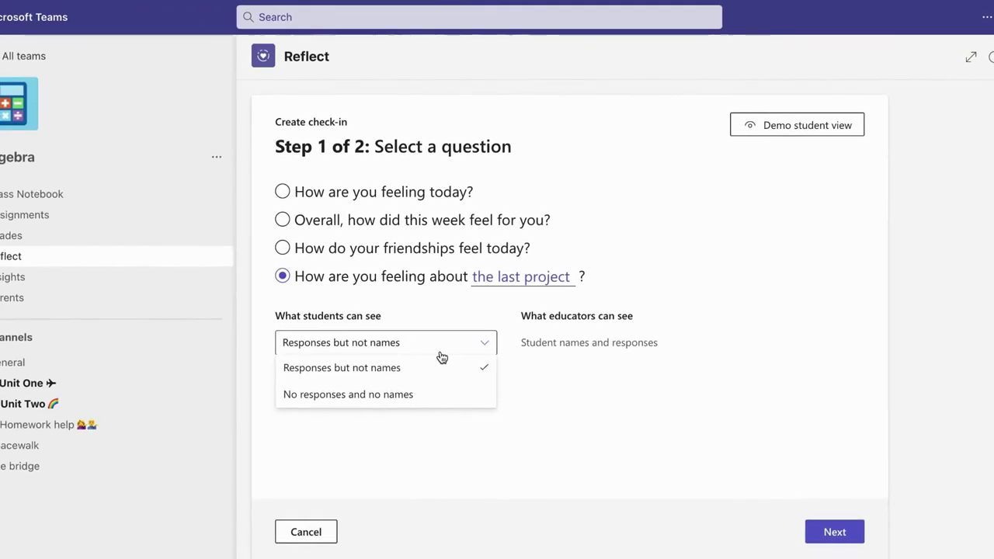
left_click(443, 354)
left_click(828, 532)
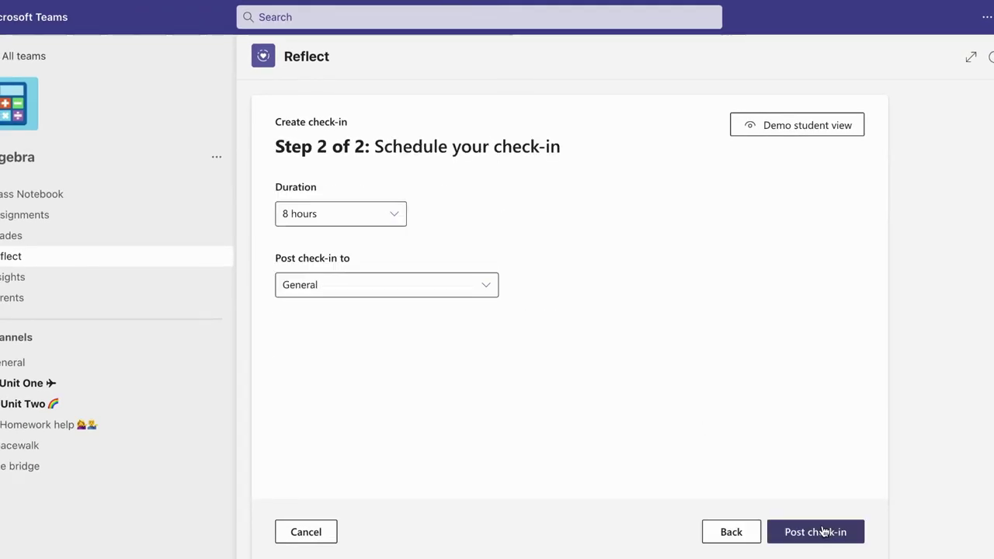
Choose the 3. Homework help channel for posting the check-in and open the demo student view.
left_click(409, 296)
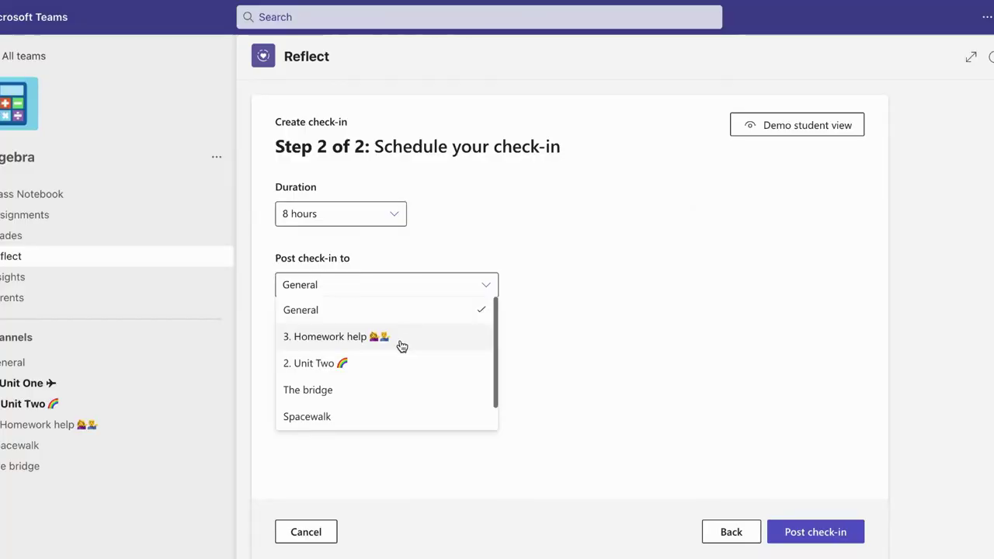
left_click(402, 338)
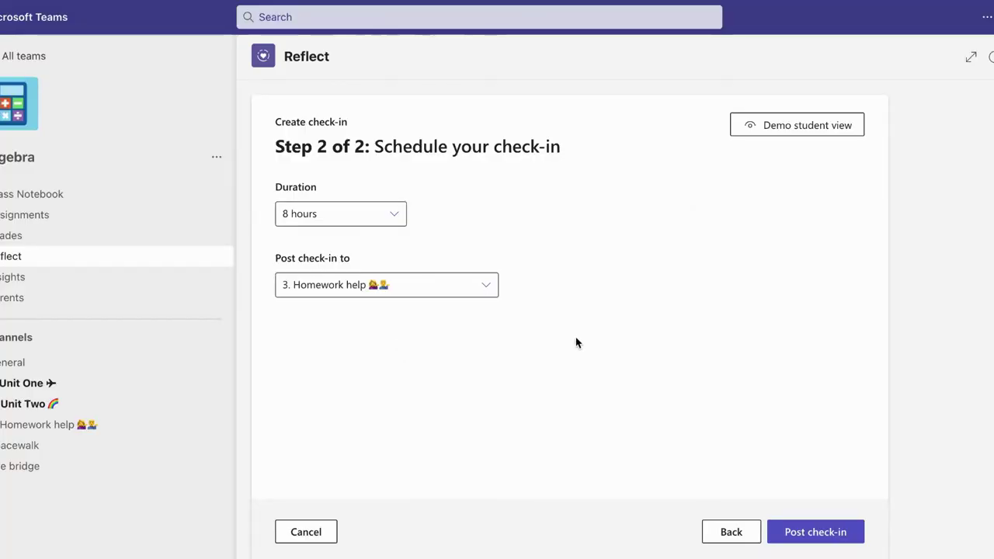
left_click(800, 128)
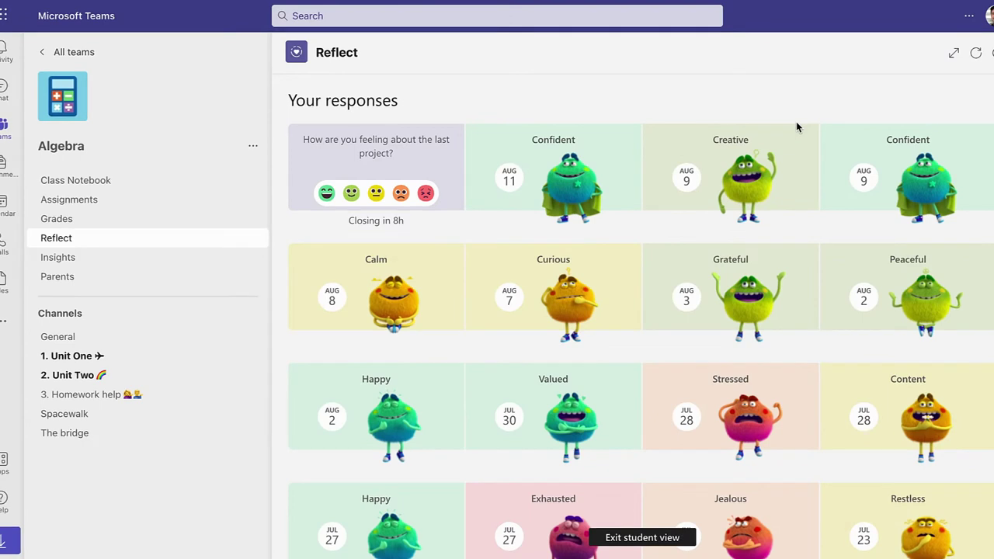
mouse_move(798, 128)
As a student, compare the feeling words of several emojis, then submit "tired" with the neutral yellow face for the last-project check-in.
left_click(352, 193)
mouse_move(527, 222)
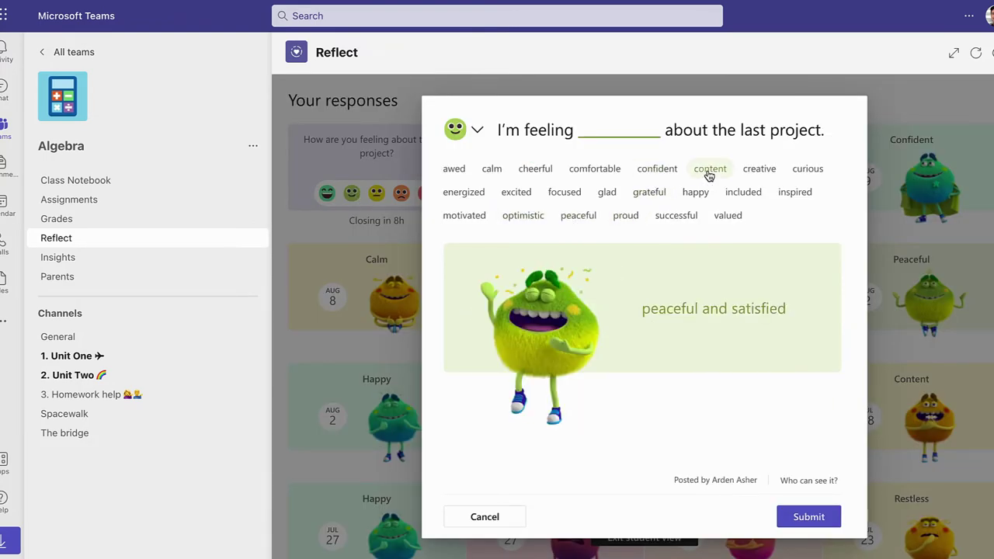
left_click(476, 137)
left_click(554, 163)
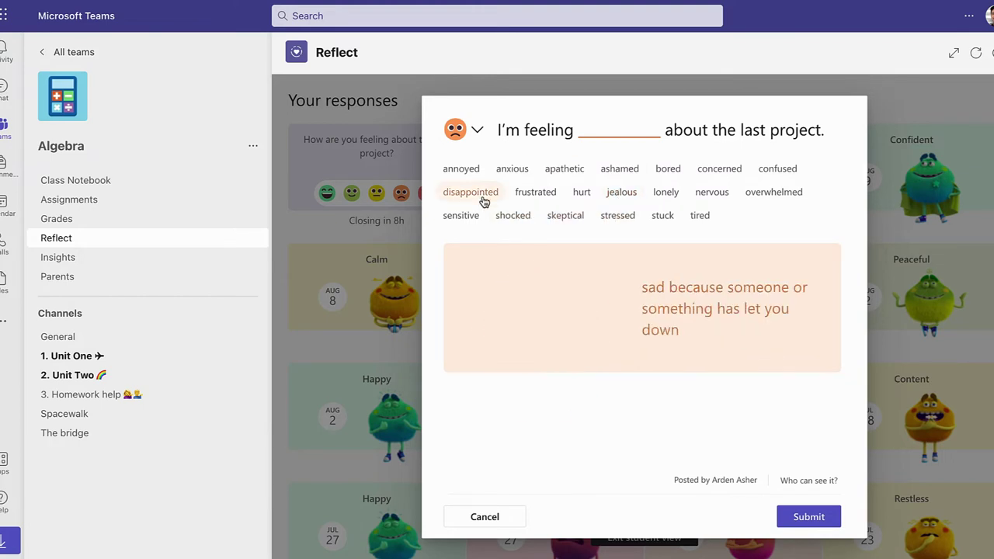
left_click(469, 129)
left_click(523, 163)
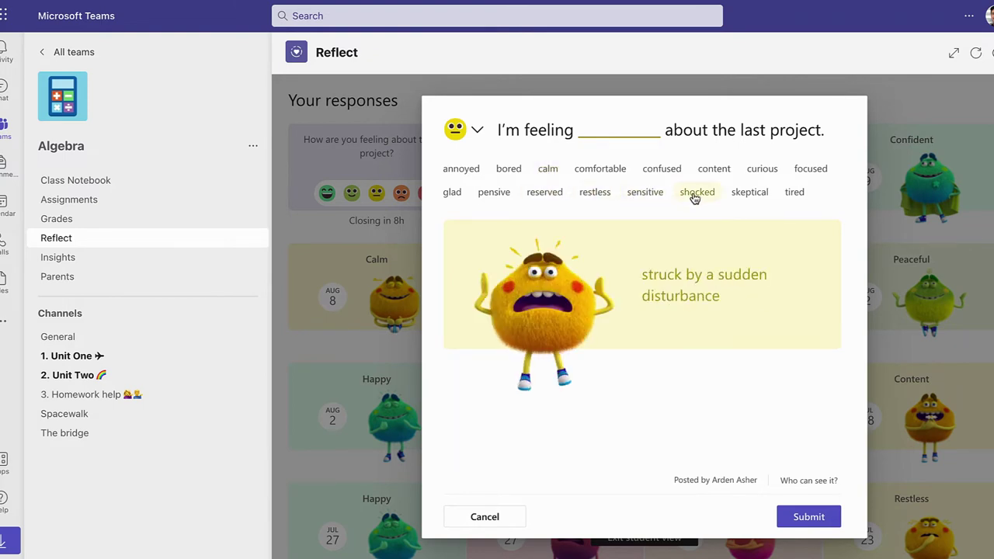
left_click(781, 199)
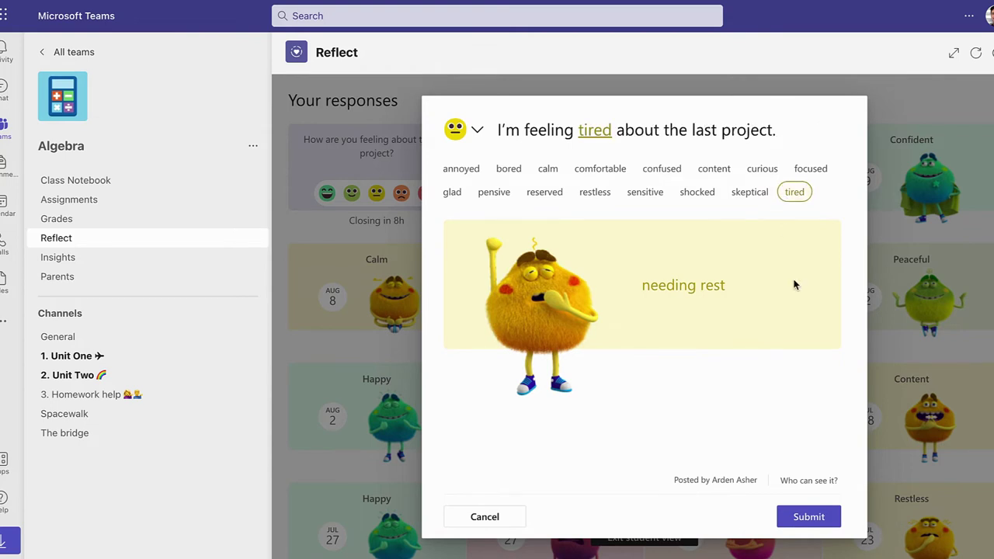
left_click(808, 518)
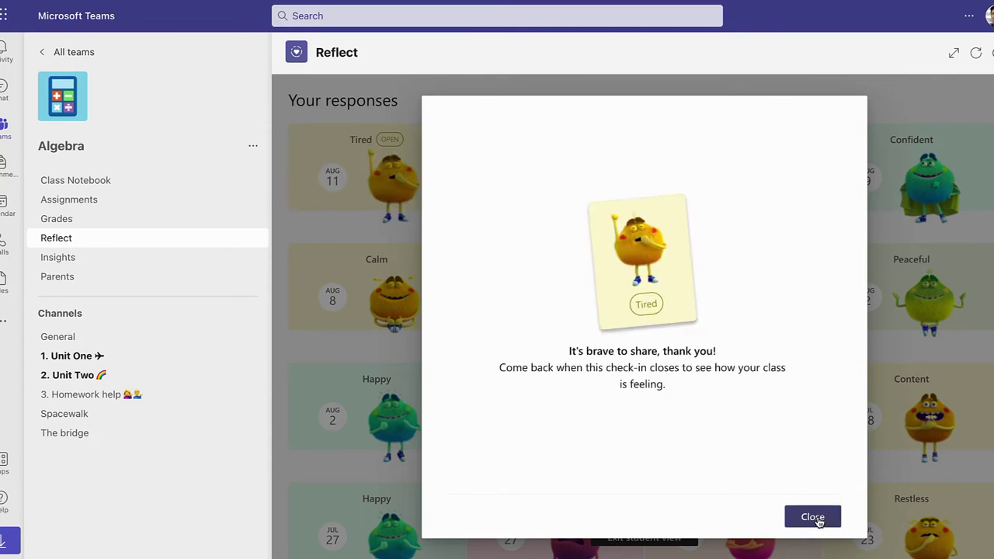
left_click(816, 518)
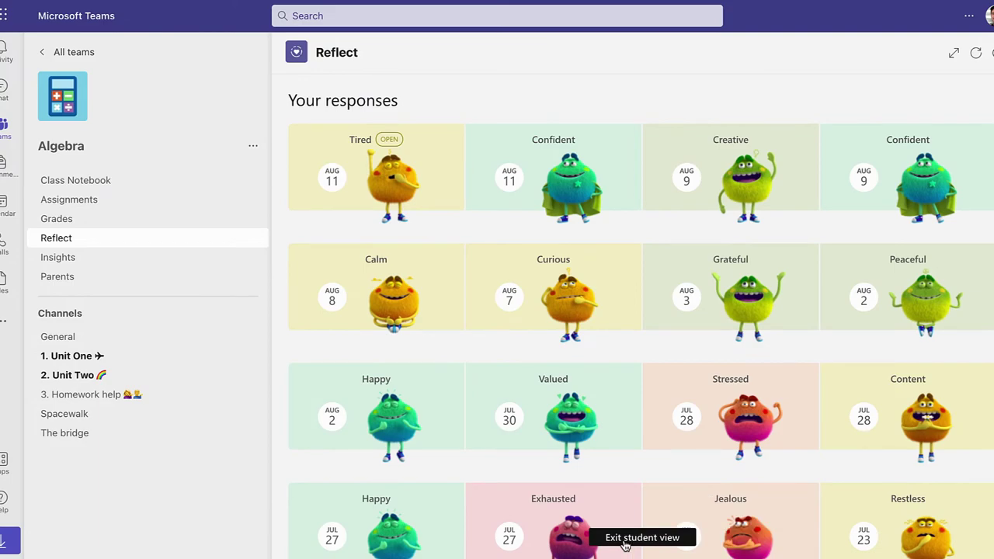
View the class responses for the July 28 friendships check-in, close them, and exit the student view.
mouse_move(772, 403)
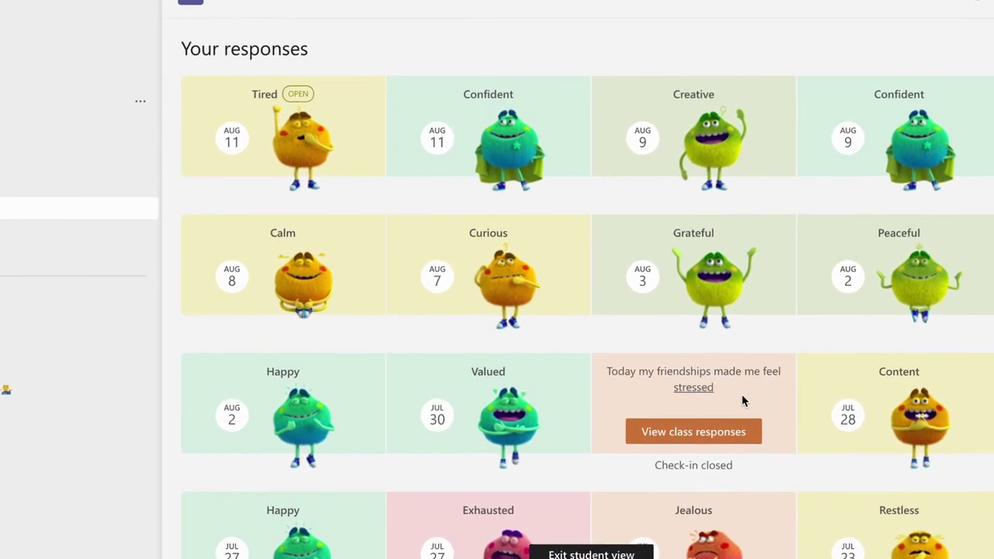
left_click(703, 436)
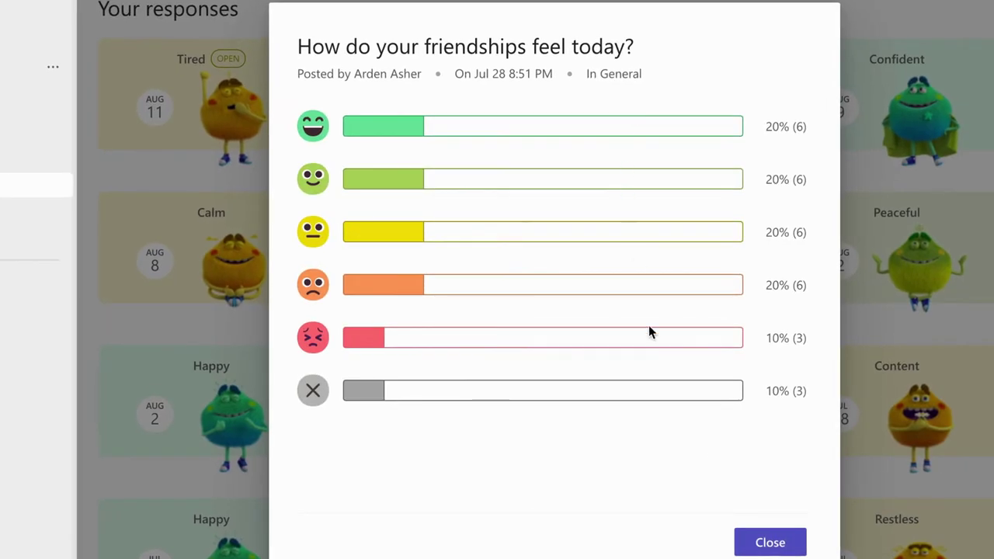
left_click(770, 542)
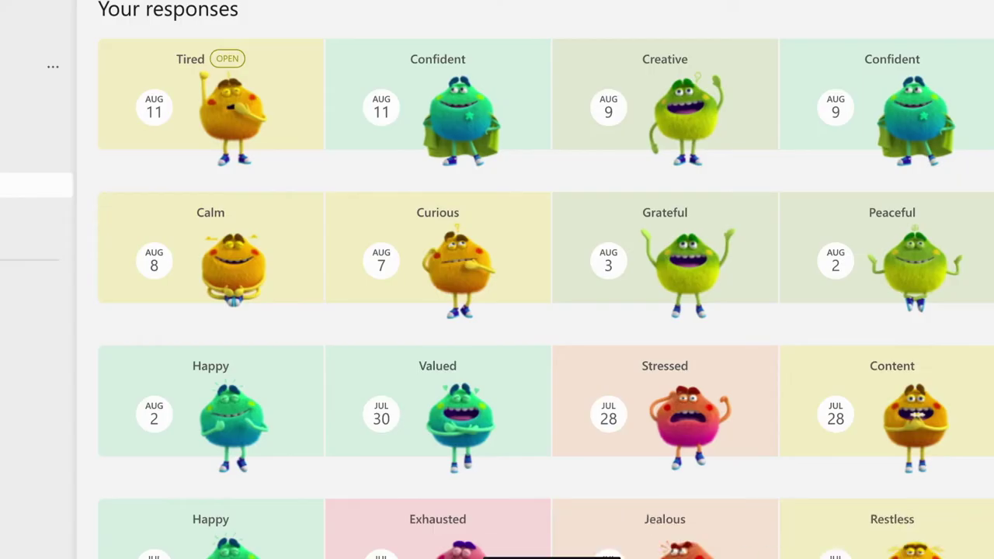
left_click(434, 435)
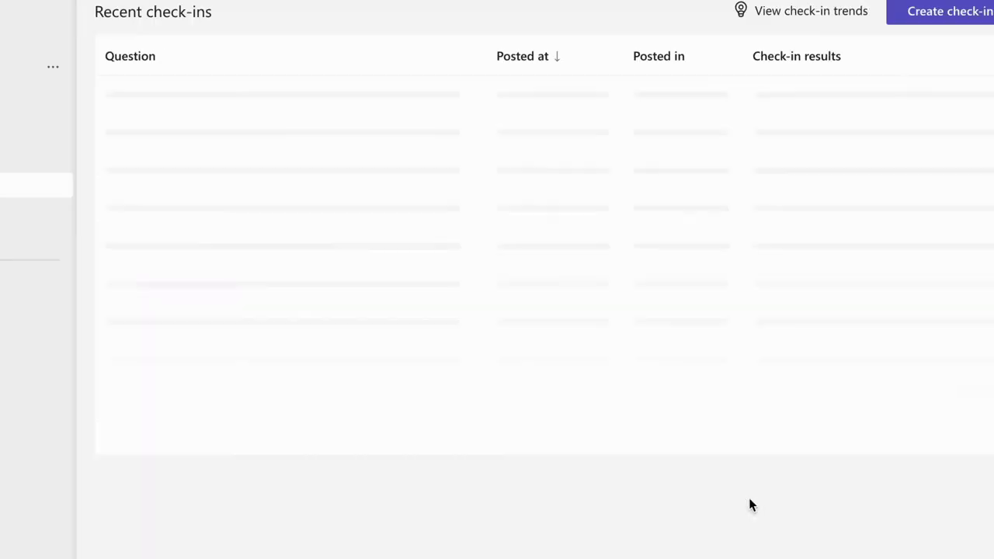
Open the results of the check-in about the last school trip and review the student responses by emotion, ending with the red face.
scroll(371, 244, "down", 2)
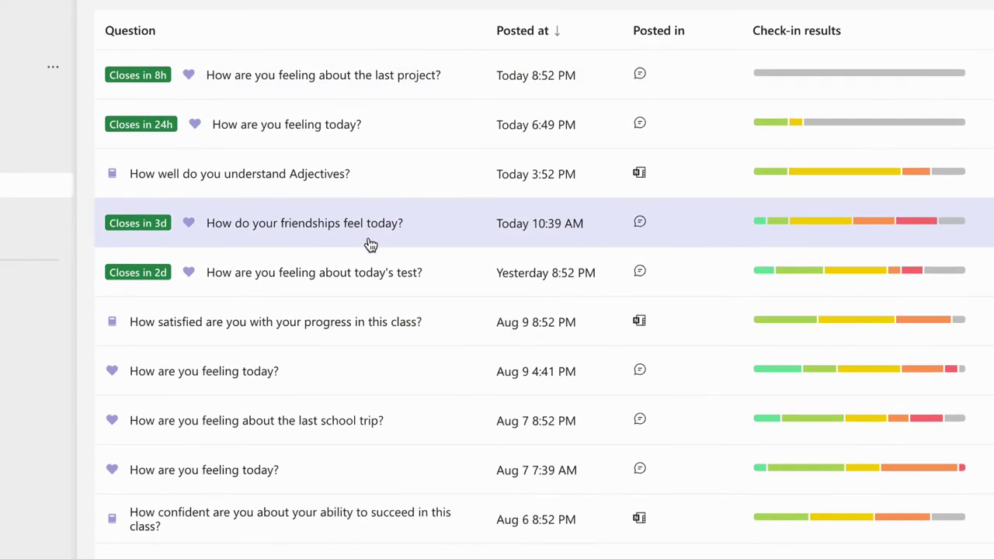
left_click(309, 401)
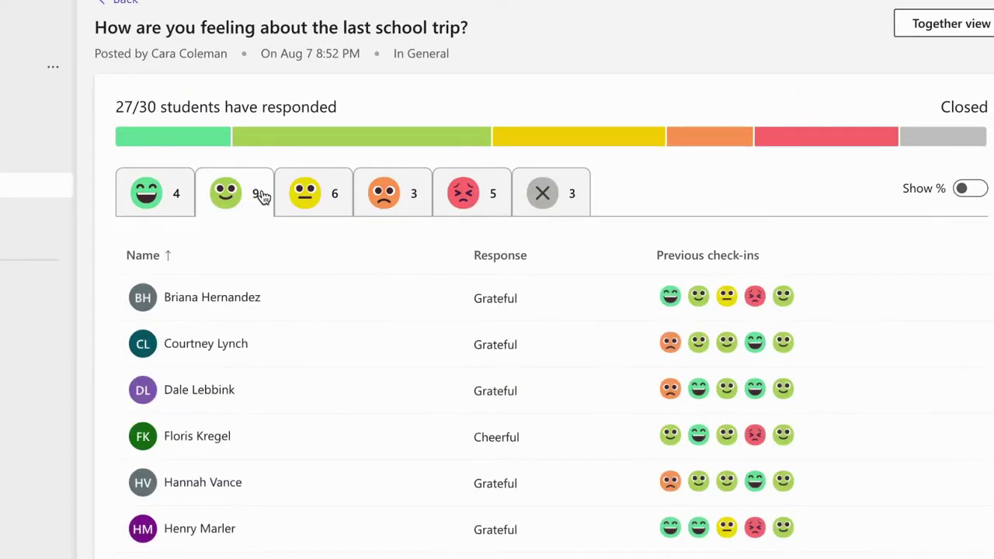
left_click(343, 198)
left_click(449, 195)
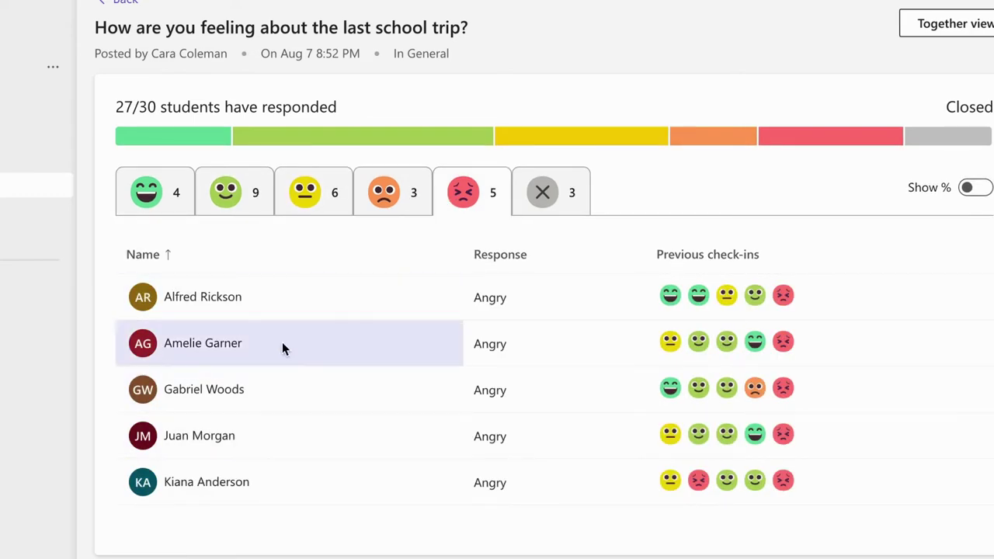
mouse_move(279, 309)
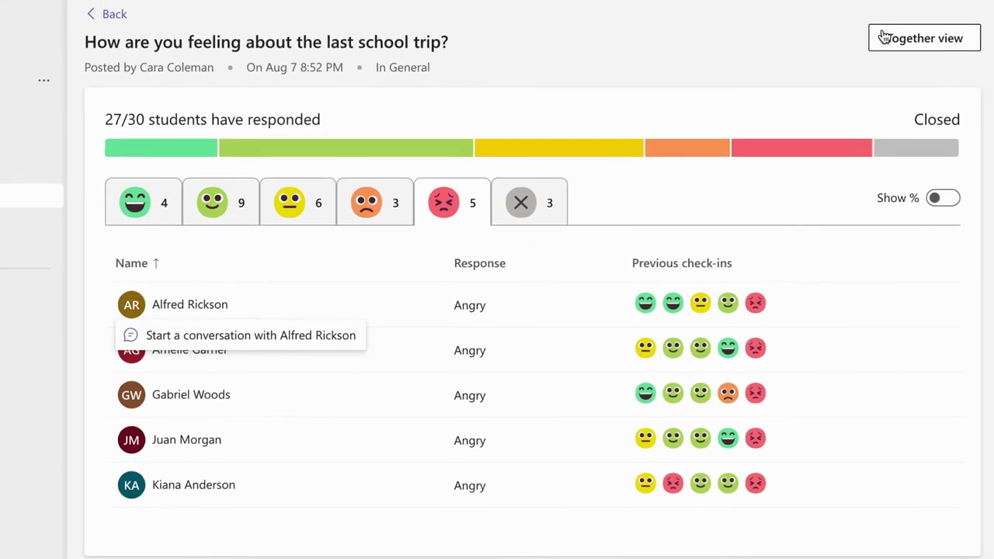
Show the school trip responses in Together view, inspect individual students' feelings, hide the student names, and close the view.
left_click(913, 24)
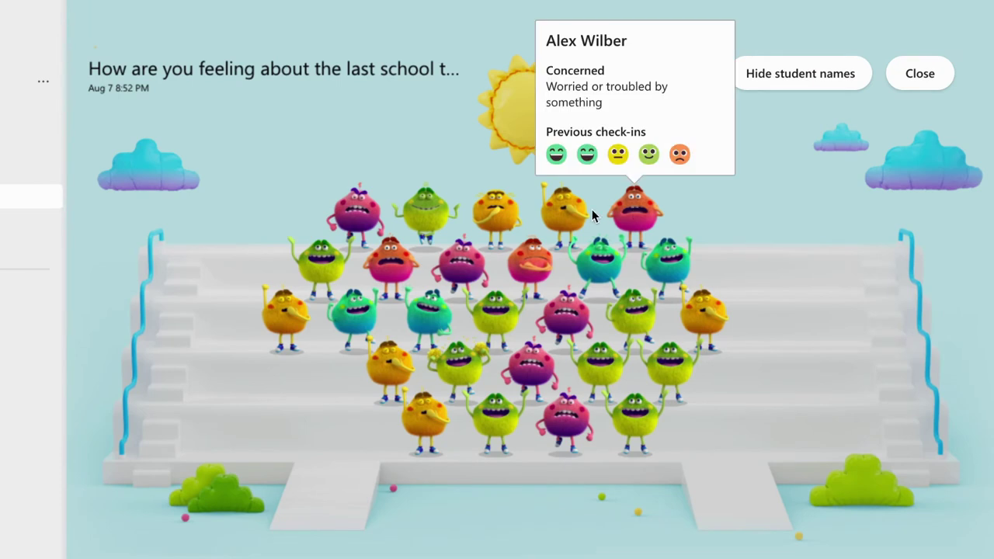
mouse_move(647, 307)
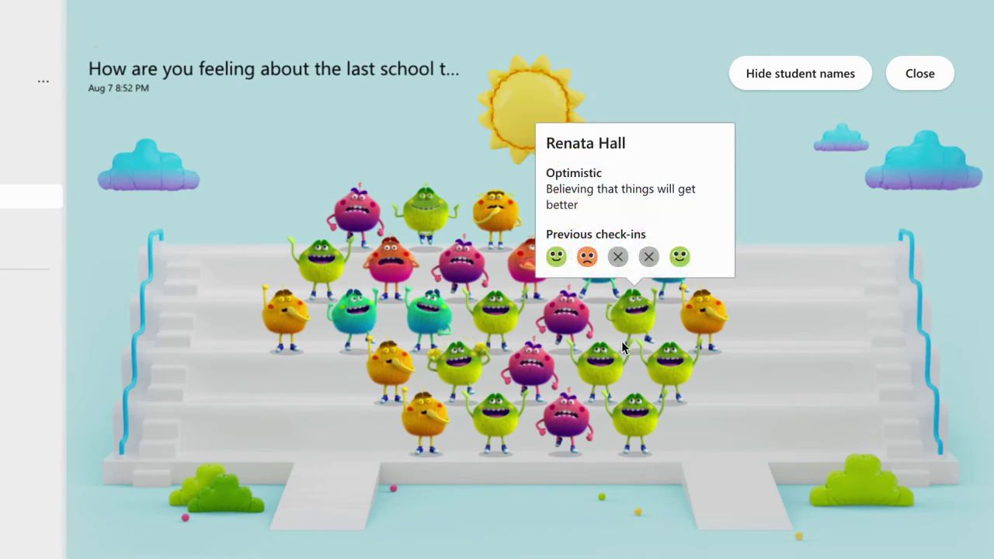
left_click(786, 81)
mouse_move(656, 276)
left_click(906, 81)
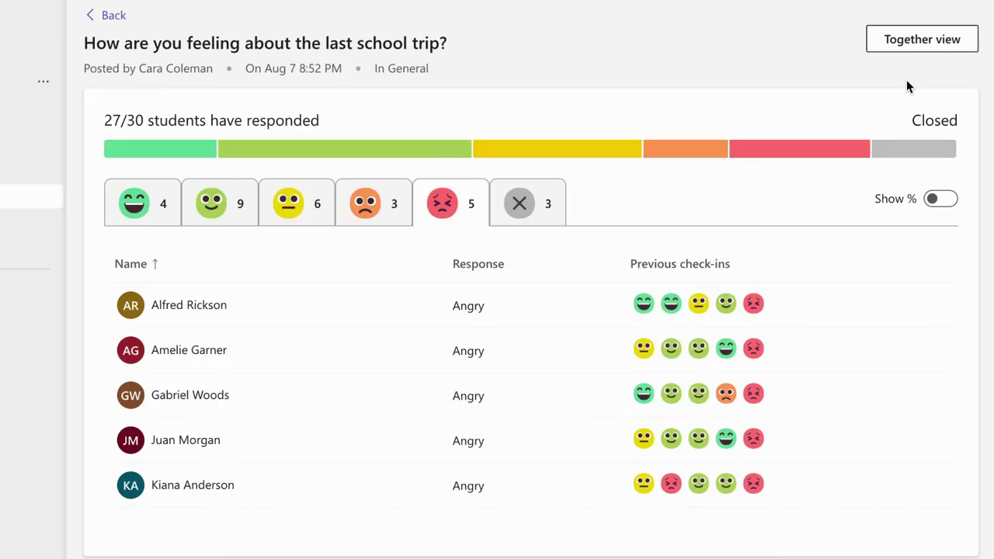
Return to the recent check-ins, open the check-in trends, and examine the class response distribution, question filter, common words and student feelings.
left_click(93, 17)
left_click(708, 27)
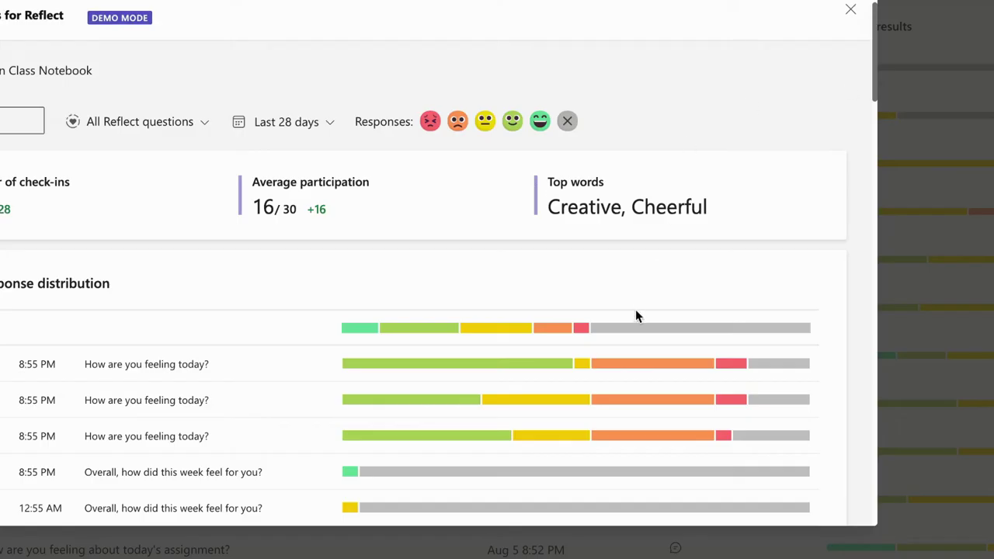
scroll(735, 332, "down", 5)
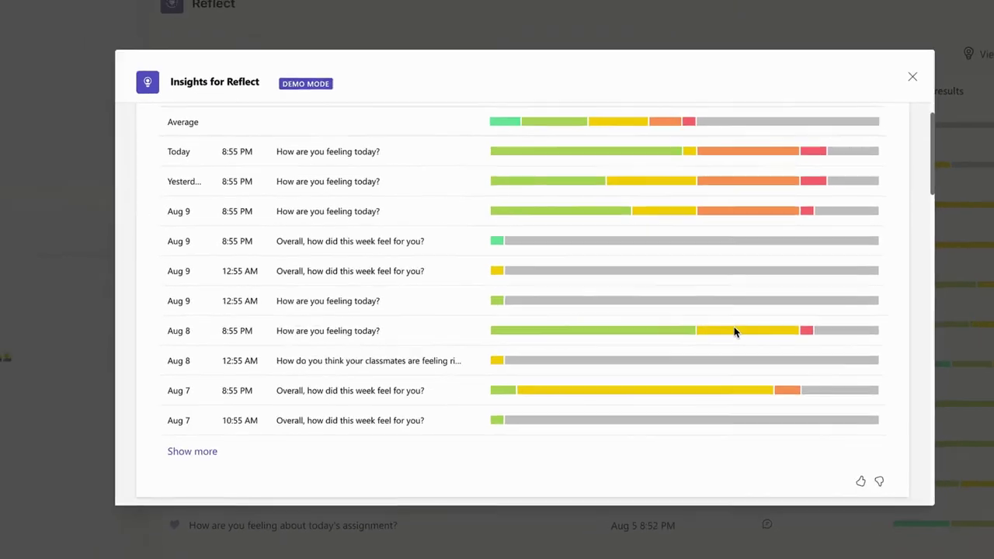
scroll(735, 332, "down", 15)
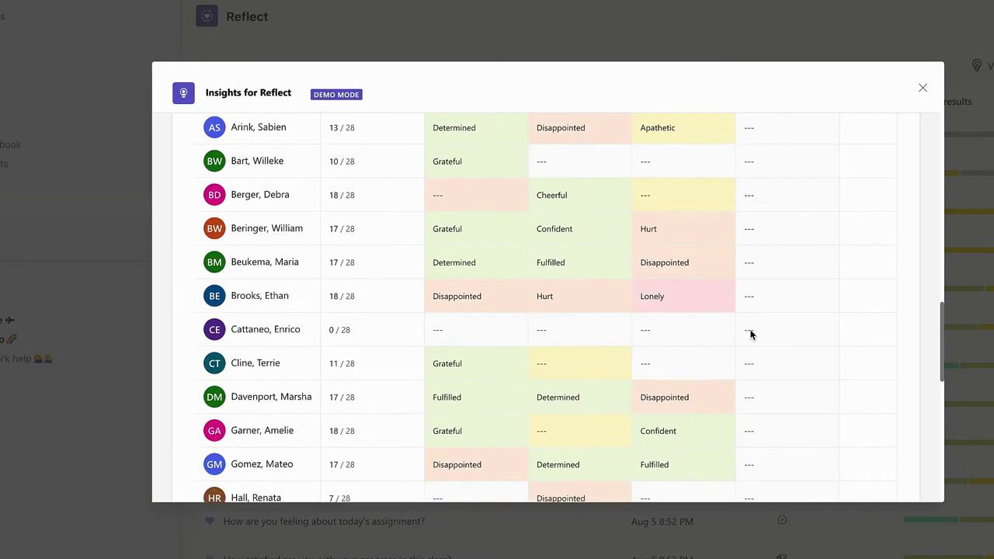
scroll(750, 334, "up", 20)
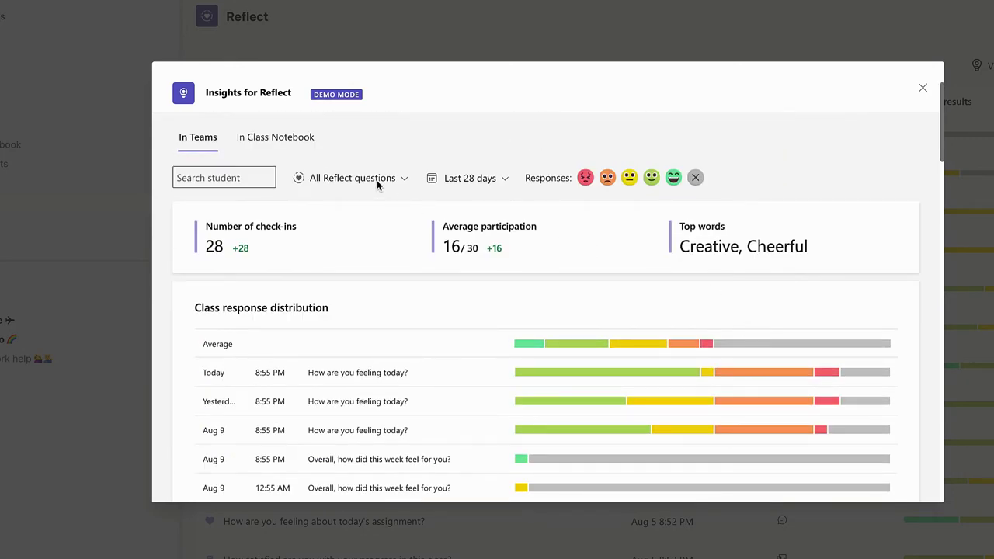
left_click(377, 180)
left_click(396, 181)
scroll(366, 320, "down", 15)
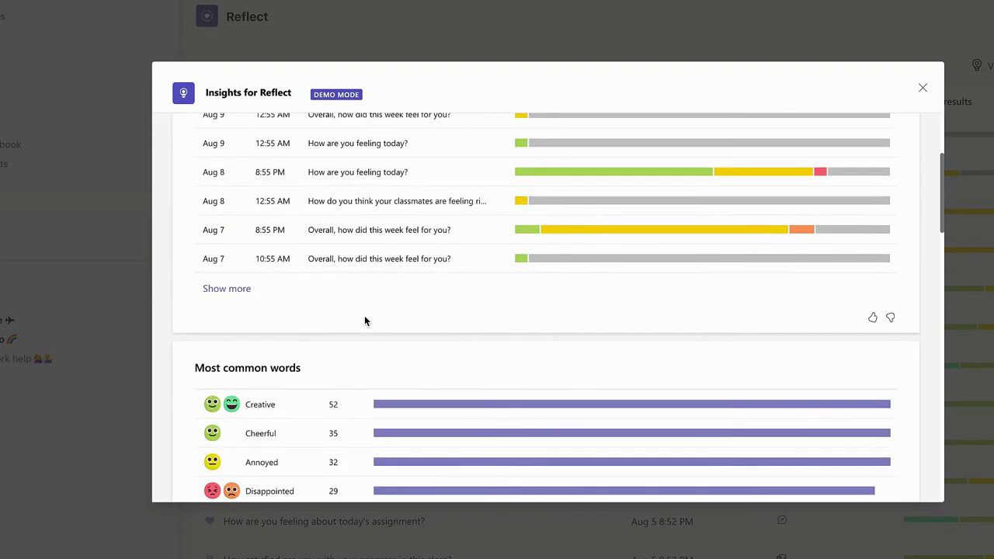
Open the Reflect report of one student from the Words table and look through it.
left_click(288, 381)
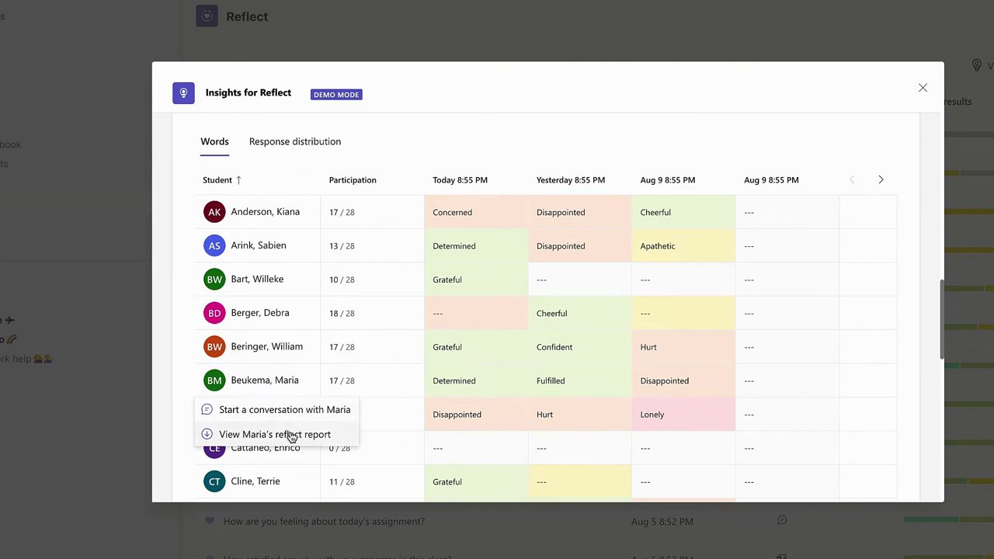
left_click(291, 436)
scroll(541, 333, "down", 10)
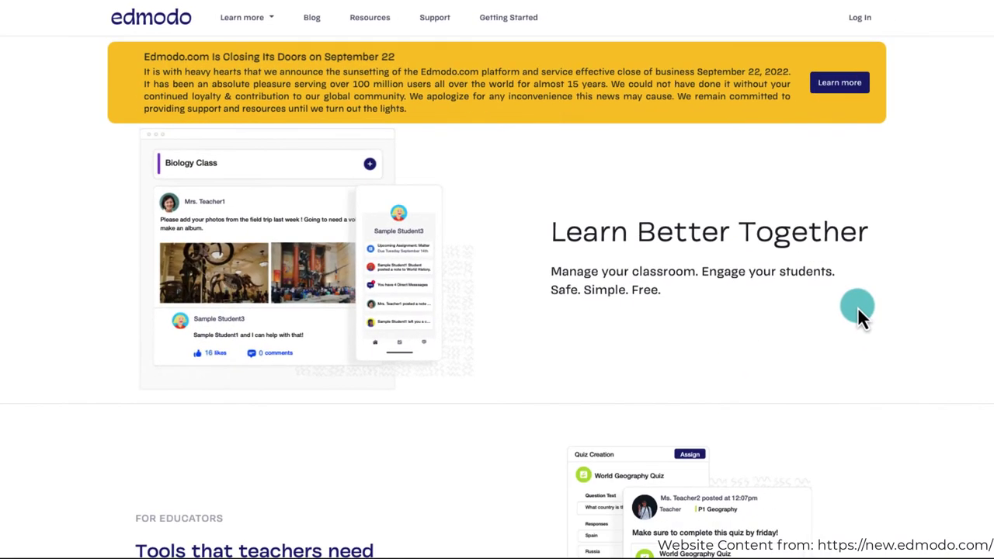
On the Edmodo website, open the details of the closing announcement and read the End of Life FAQs.
left_click(853, 97)
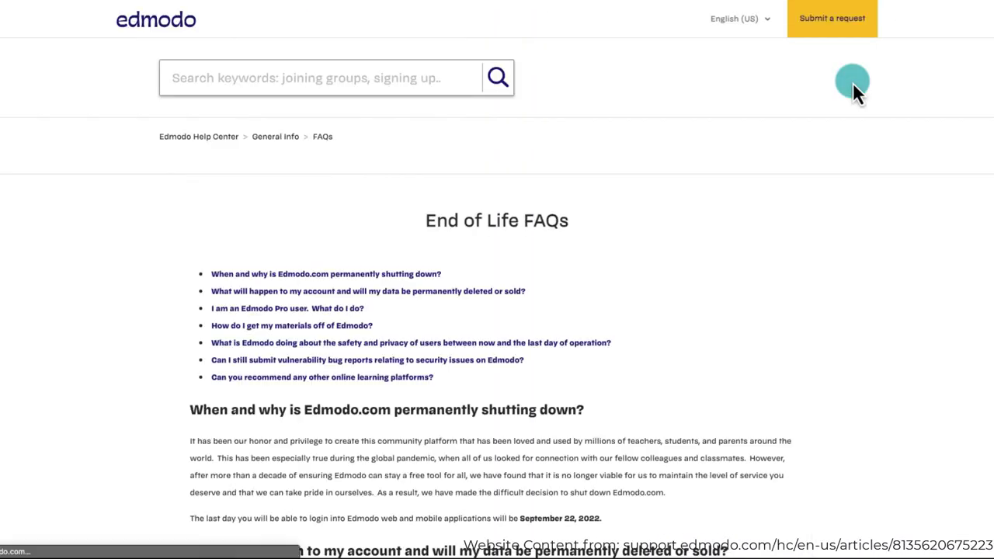
scroll(732, 258, "down", 2)
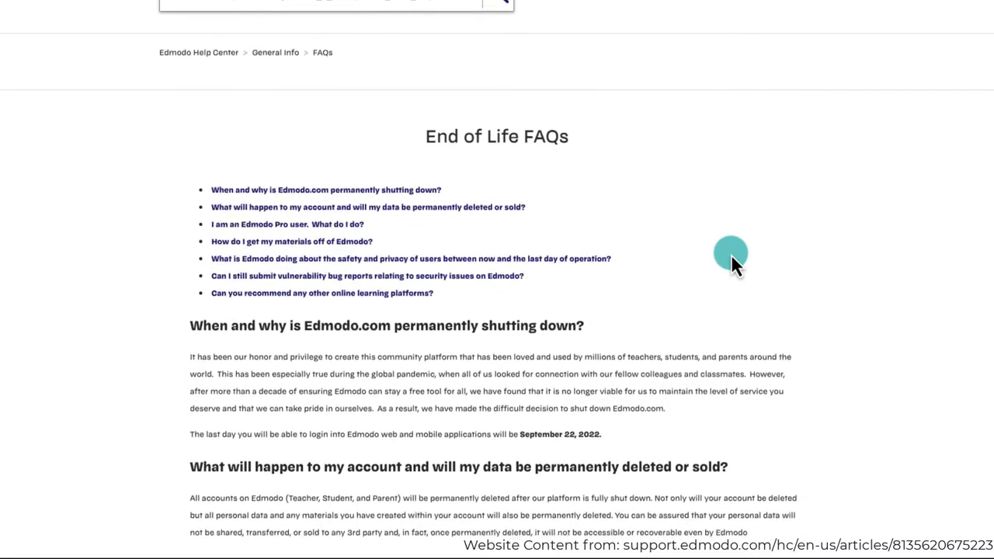
Read through the remaining End of Life FAQs, covering account deletion, Pro users, exporting materials, safety and privacy, bug reports and alternative platforms.
scroll(731, 253, "down", 3)
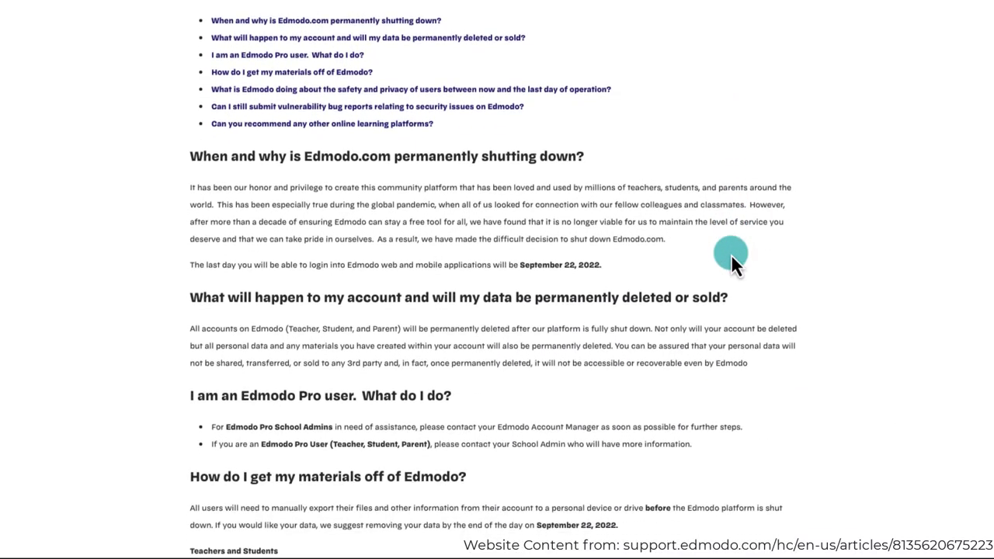
scroll(731, 254, "down", 2)
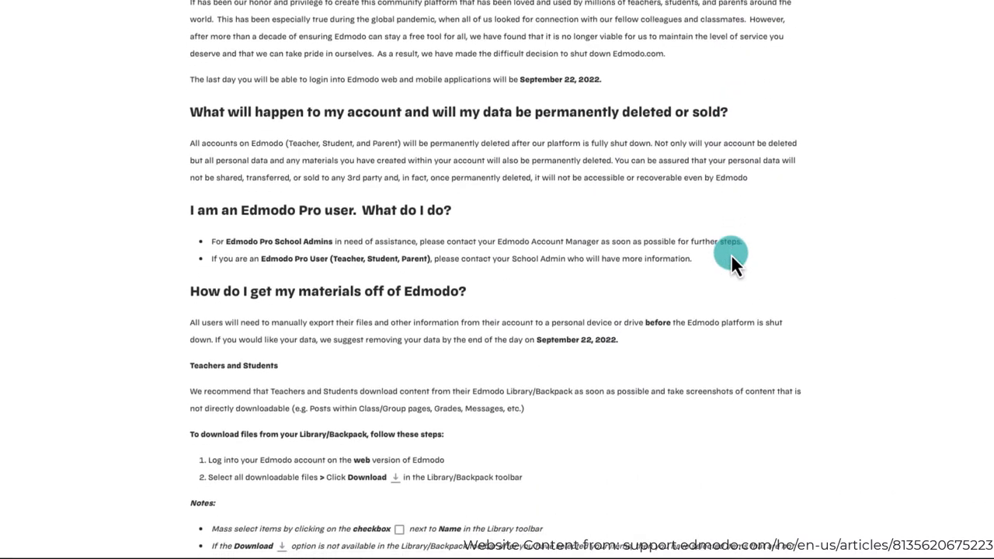
scroll(731, 254, "down", 3)
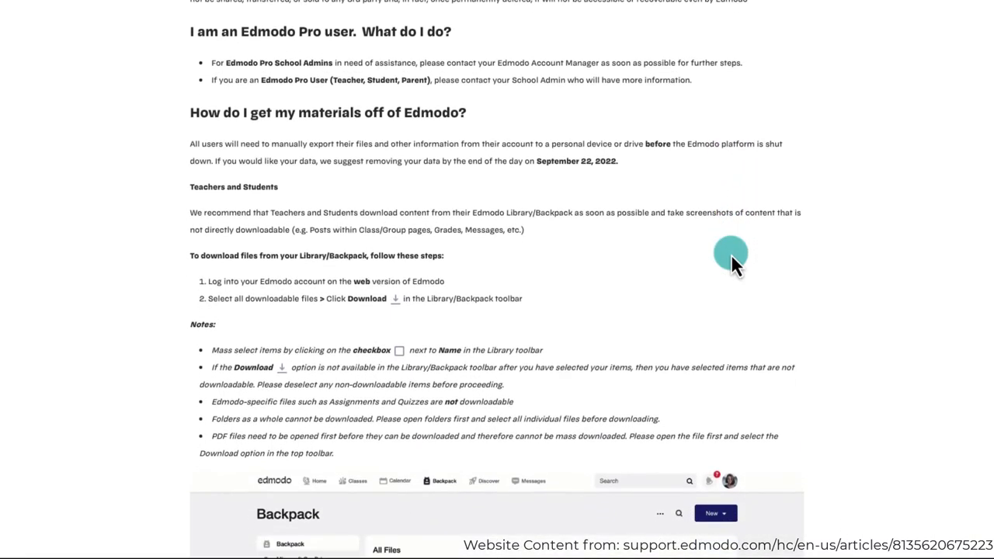
scroll(731, 254, "down", 3)
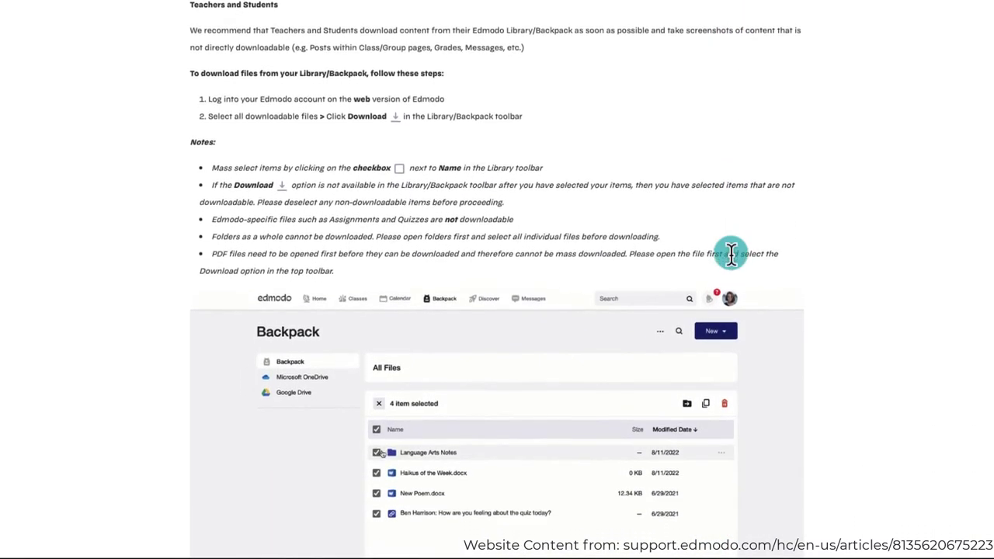
scroll(731, 254, "down", 4)
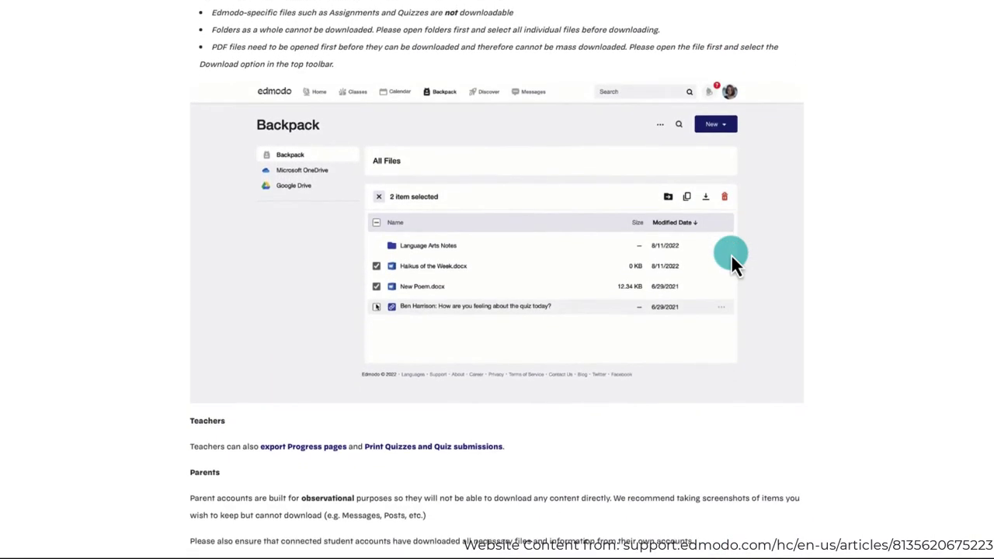
scroll(730, 254, "down", 2)
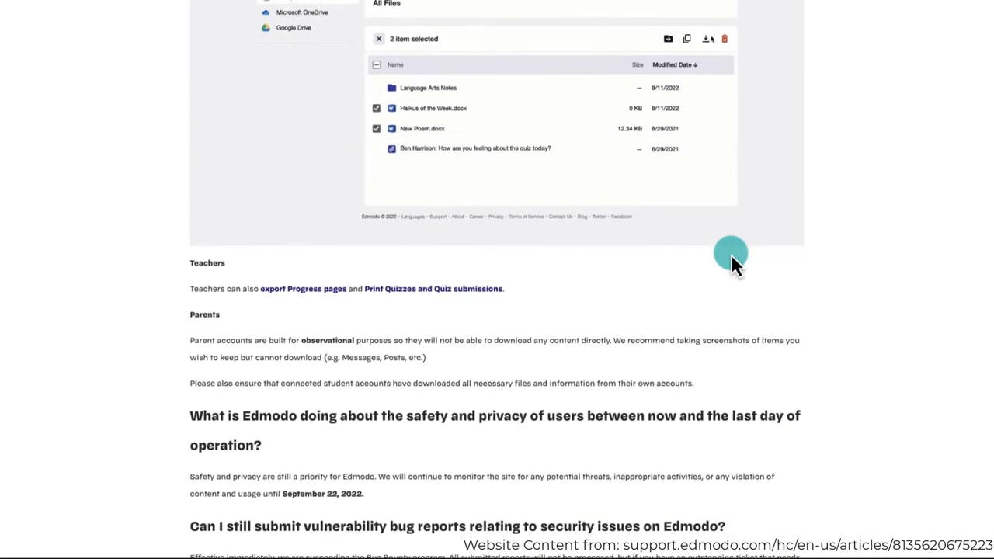
scroll(731, 254, "down", 3)
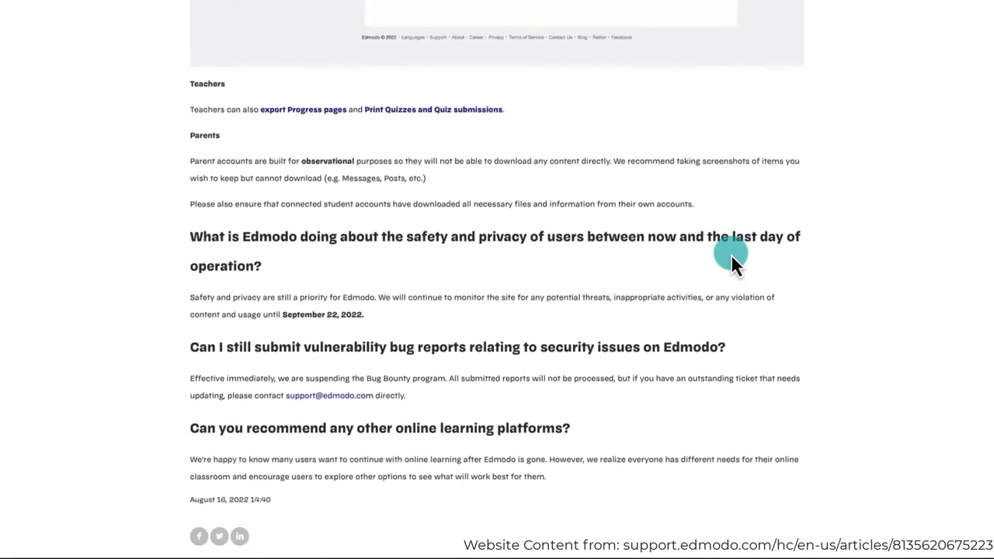